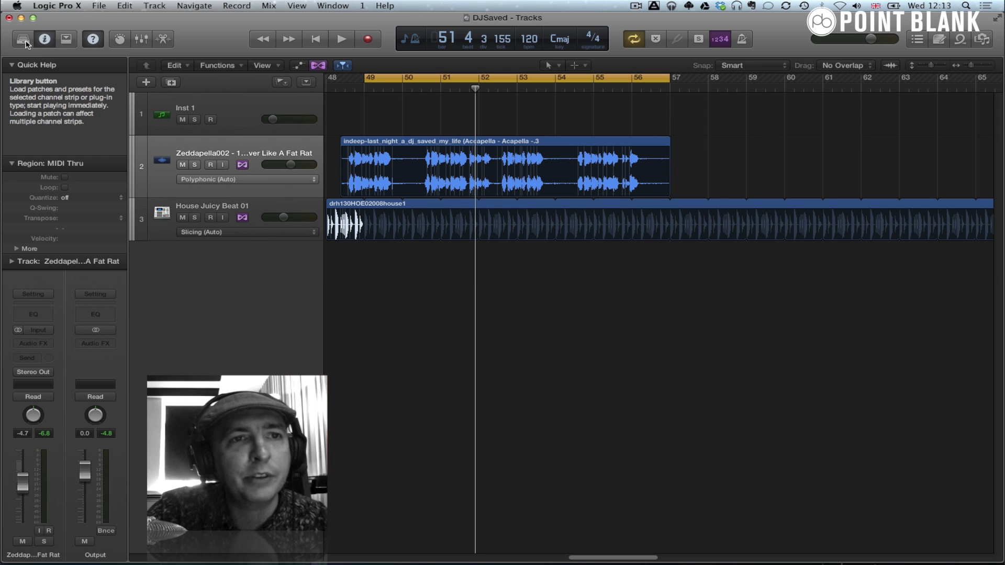
- Turn off Quick Help and turn it on again
{"action": "left_click", "coordinate": [389, 4]}
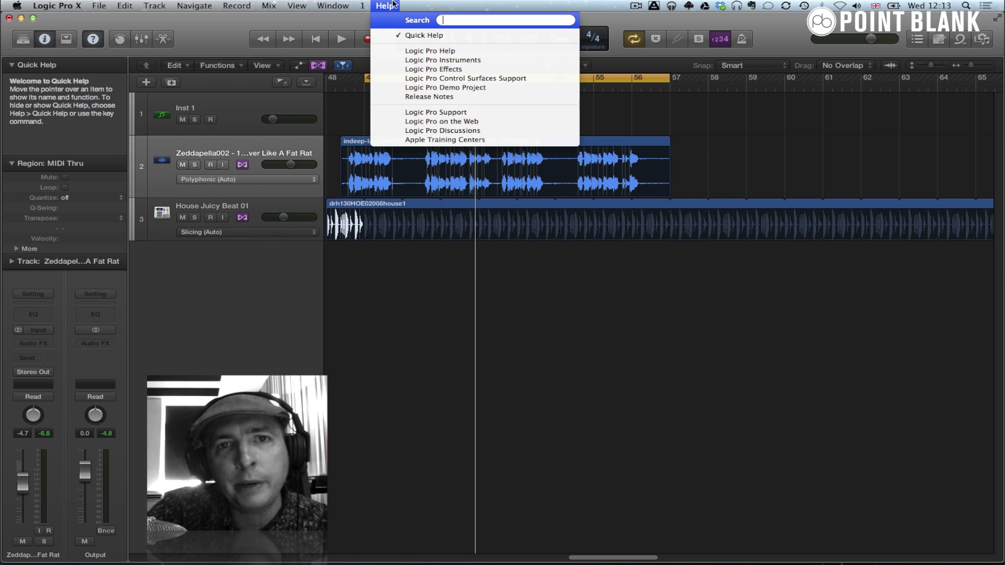
{"action": "left_click", "coordinate": [413, 33]}
{"action": "left_click", "coordinate": [384, 6]}
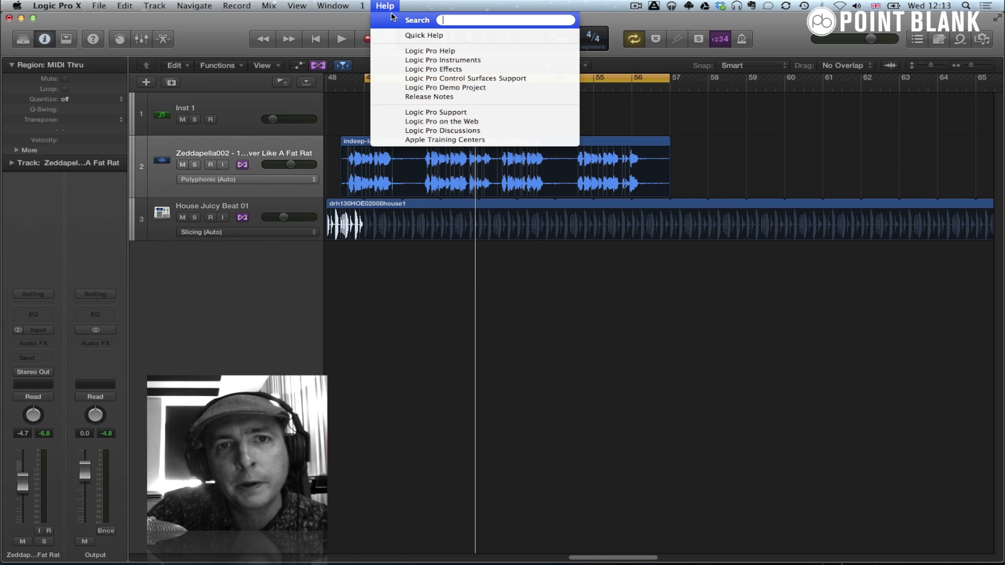
{"action": "left_click", "coordinate": [407, 35]}
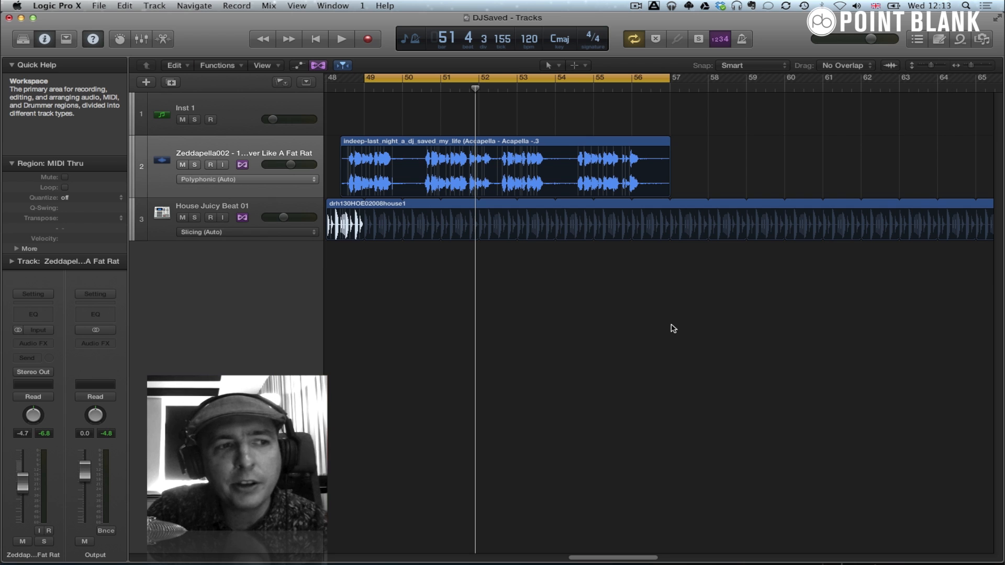
- Open the Loop Browser and audition several loops, including 12-8 Afro Cuban Conga 05 and 03 and 12 String Dream 09 and 05
{"action": "left_click", "coordinate": [960, 38]}
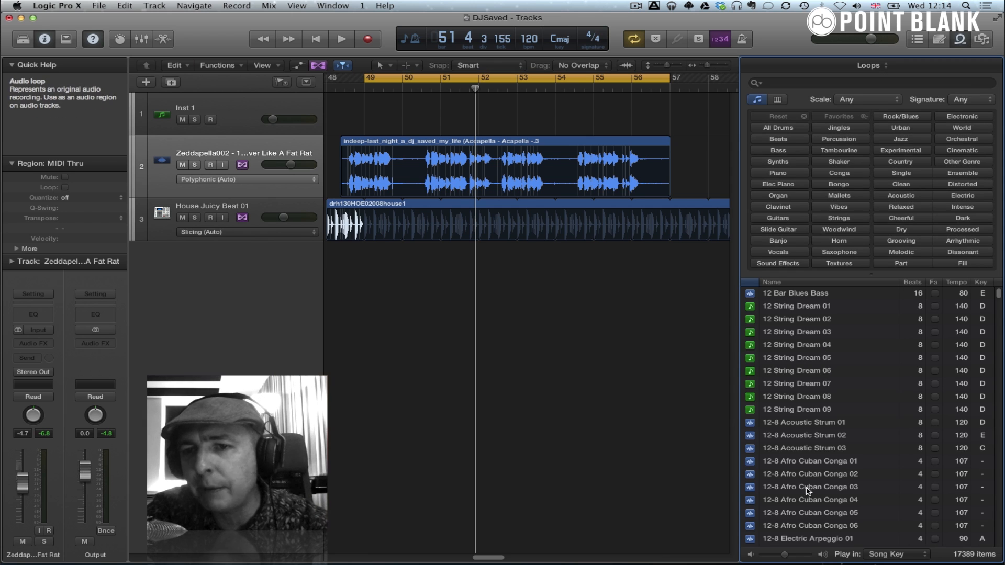
{"action": "left_click", "coordinate": [815, 515]}
{"action": "left_click", "coordinate": [802, 488]}
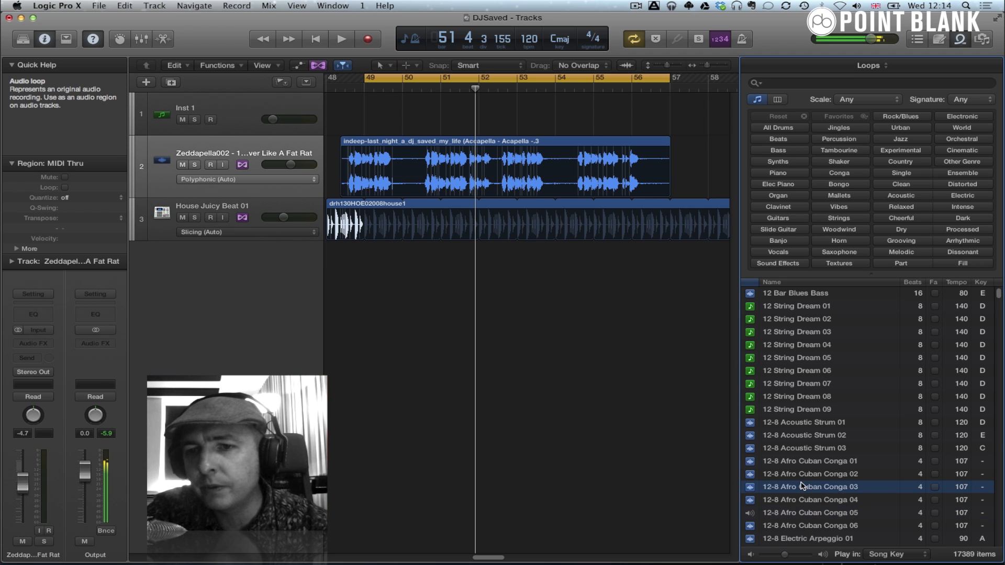
{"action": "left_click", "coordinate": [818, 411]}
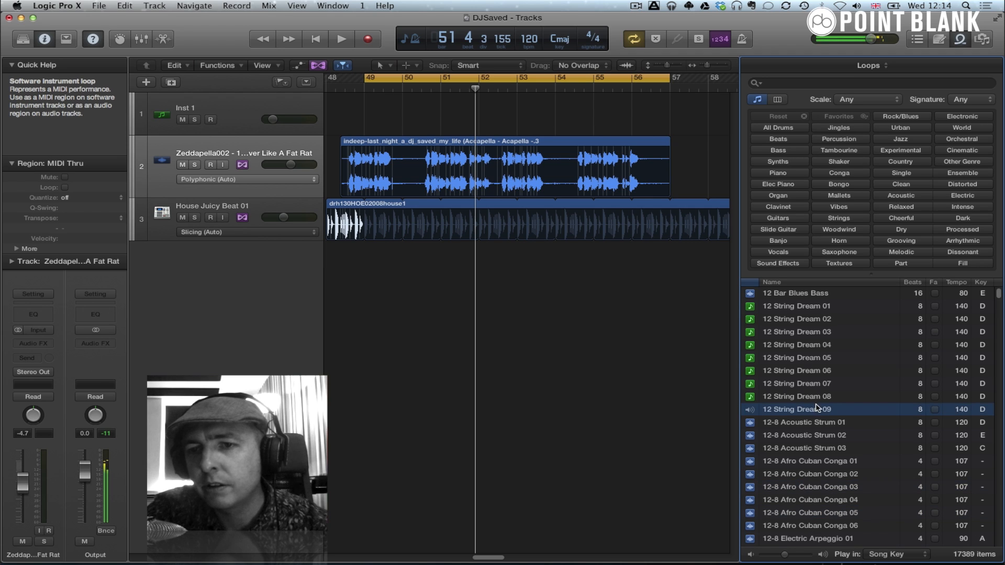
{"action": "left_click", "coordinate": [804, 359]}
{"action": "left_click", "coordinate": [804, 359]}
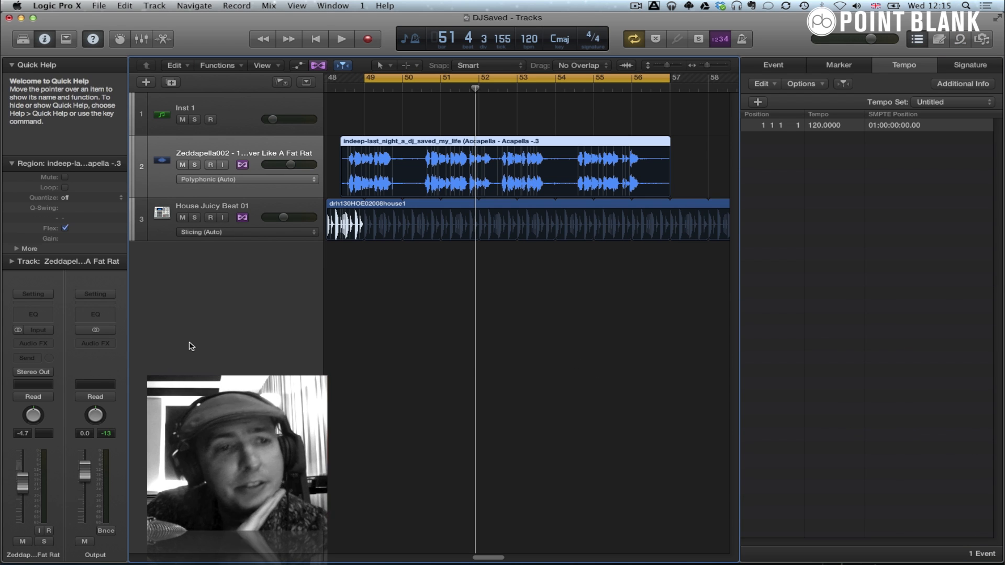
- Load Retro Synth as the instrument on the Inst 1 track and display its window at 75% size
{"action": "left_click", "coordinate": [242, 102]}
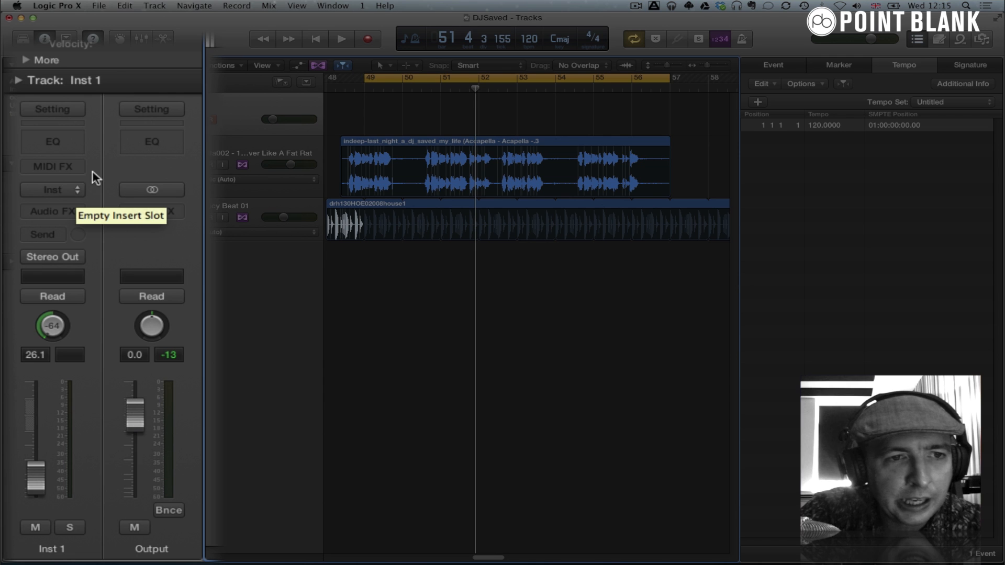
{"action": "left_click", "coordinate": [81, 190]}
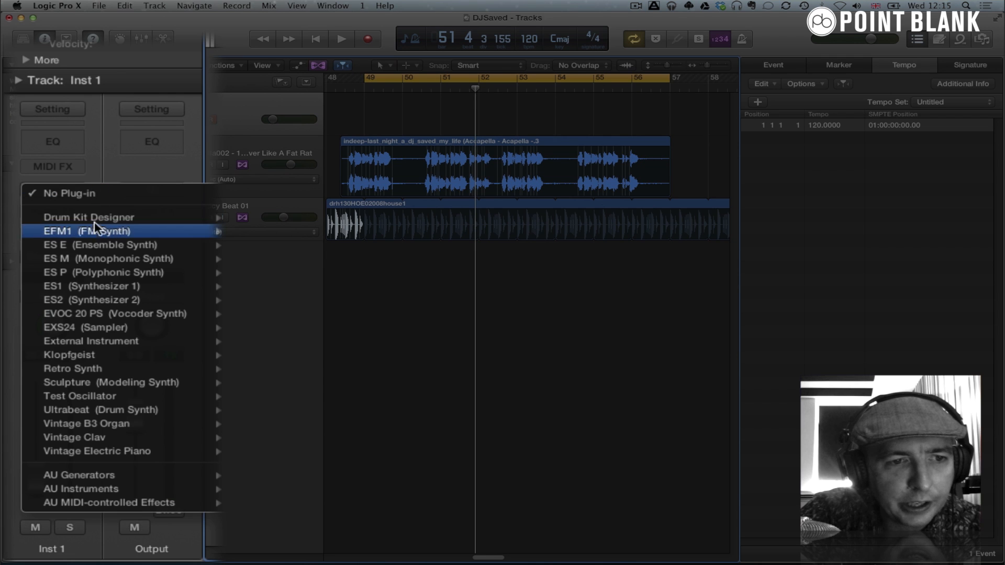
{"action": "left_click", "coordinate": [80, 400]}
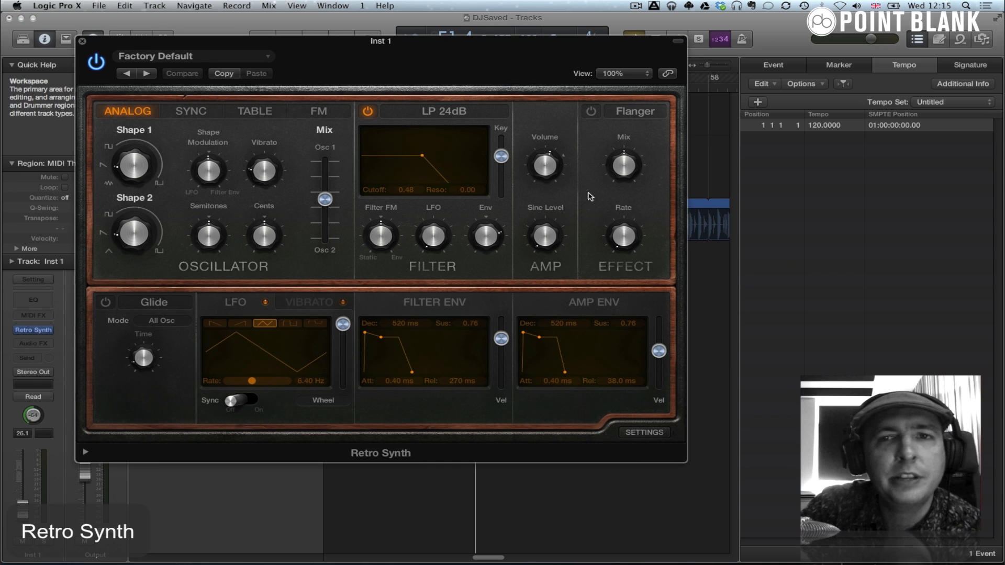
{"action": "left_click", "coordinate": [623, 74]}
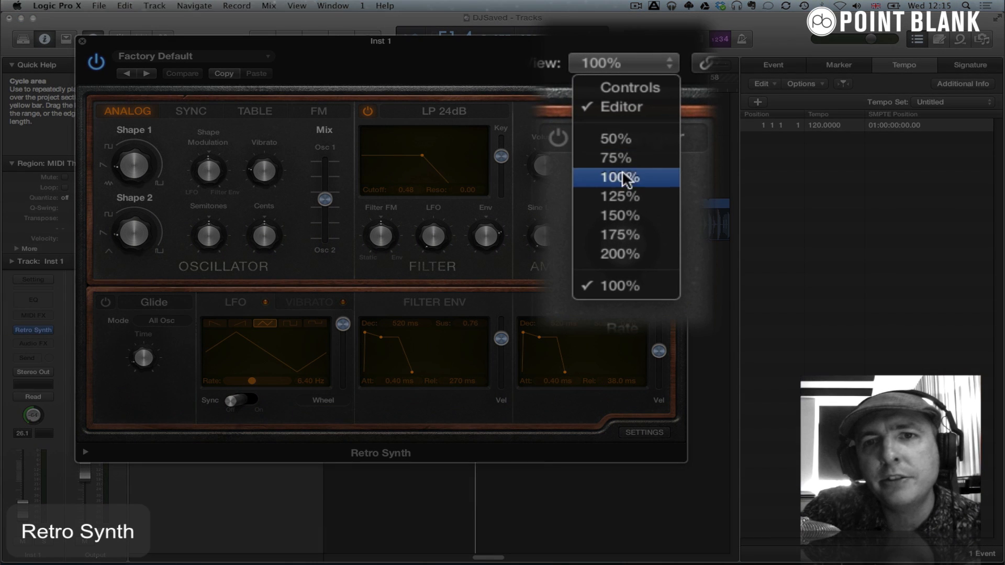
{"action": "left_click", "coordinate": [620, 135]}
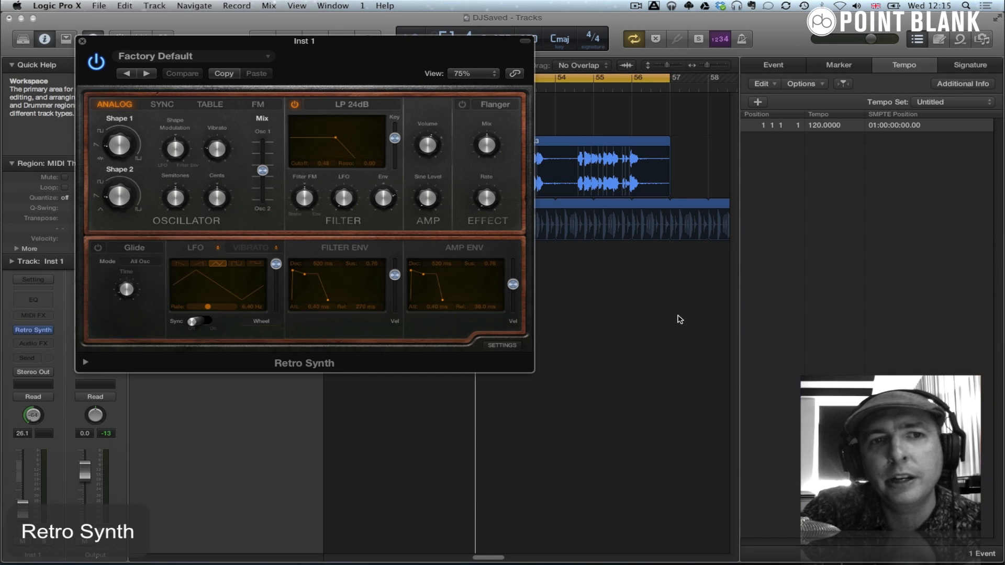
{"action": "left_click_drag", "start_coordinate": [340, 45], "coordinate": [386, 60]}
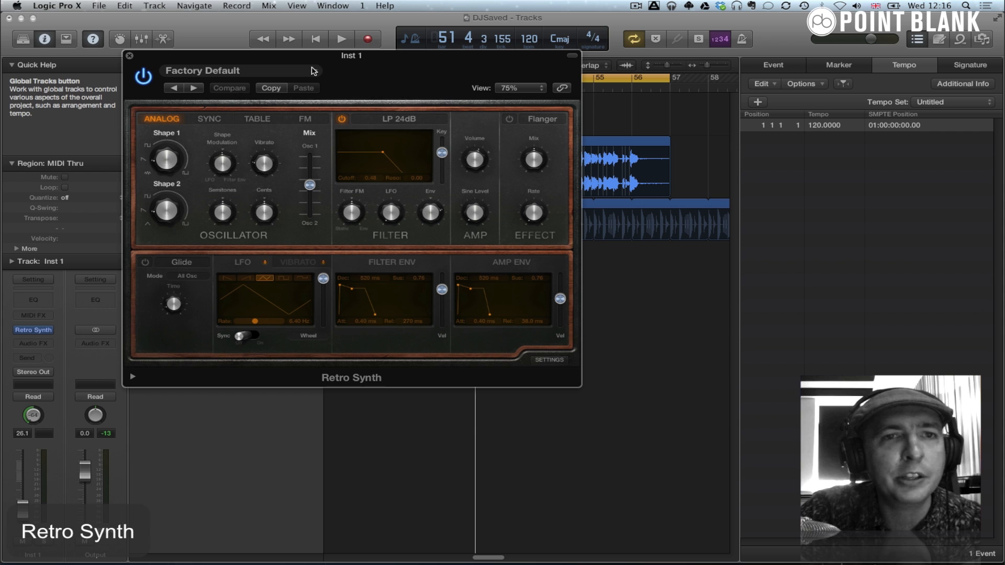
- Load the FM Wobble Bass preset from Retro Synth's Synth Bass category and move the plug-in window clear of the channel strip
{"action": "left_click", "coordinate": [315, 69]}
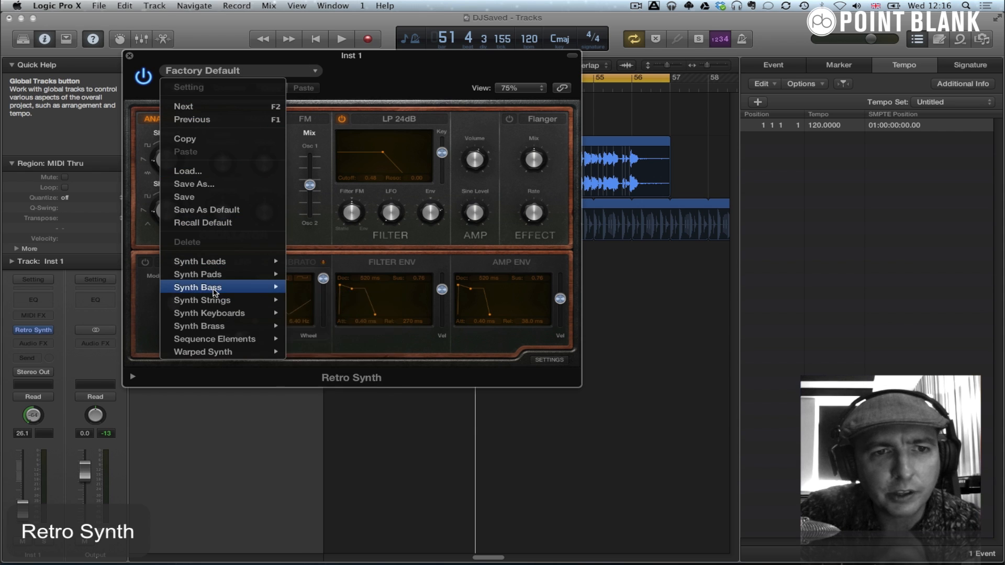
{"action": "mouse_move", "coordinate": [257, 289]}
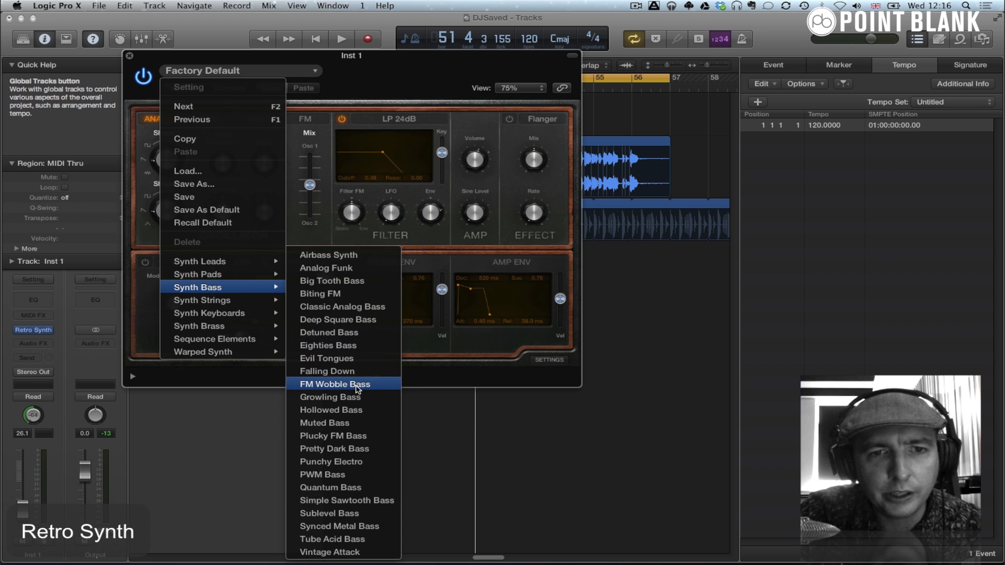
{"action": "left_click", "coordinate": [357, 388]}
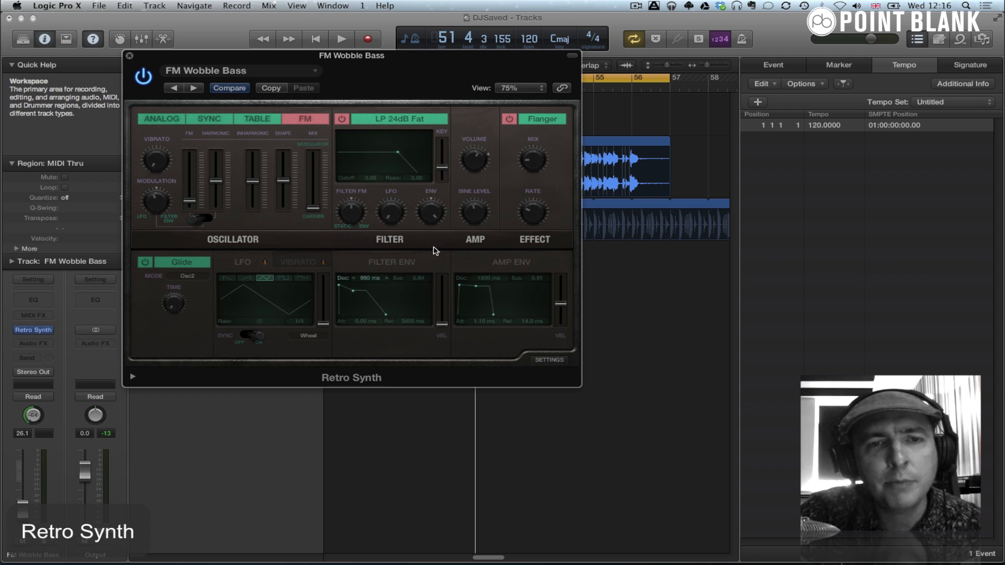
{"action": "left_click_drag", "start_coordinate": [247, 57], "coordinate": [304, 99]}
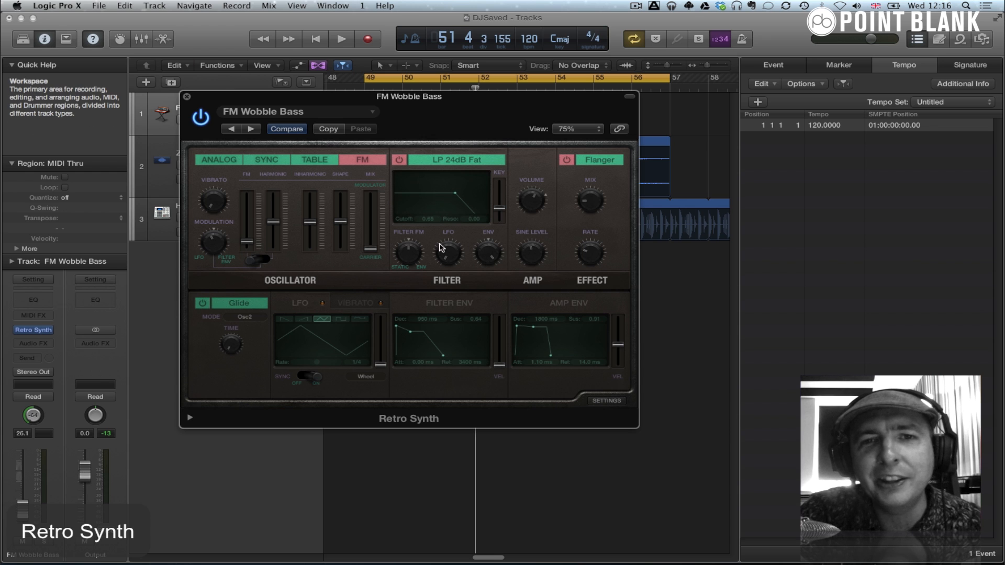
{"action": "left_click", "coordinate": [413, 492]}
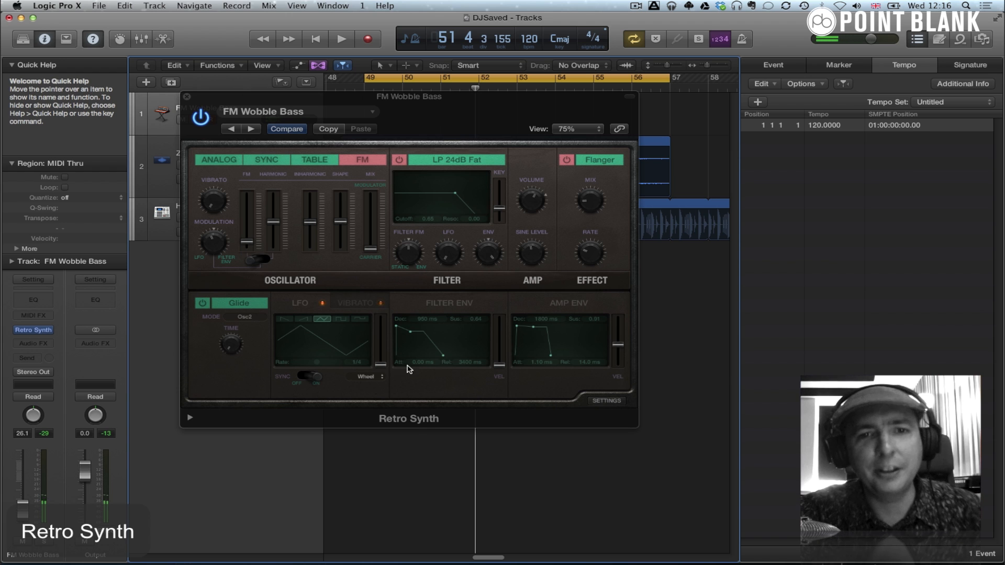
- Load the Wavetable Keyboard preset from Retro Synth's Synth Keyboards category
{"action": "left_click", "coordinate": [281, 112]}
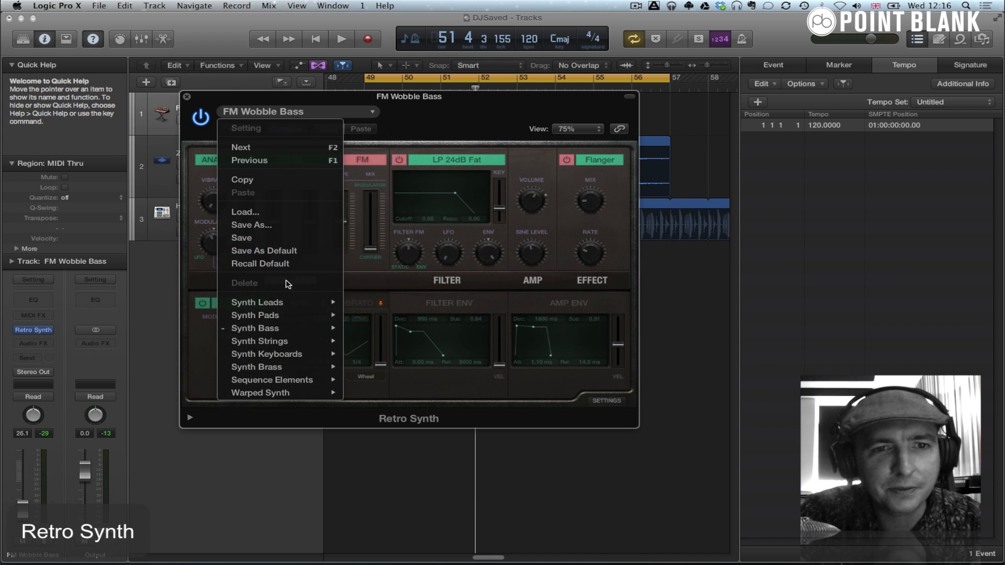
{"action": "mouse_move", "coordinate": [286, 320]}
{"action": "mouse_move", "coordinate": [283, 340]}
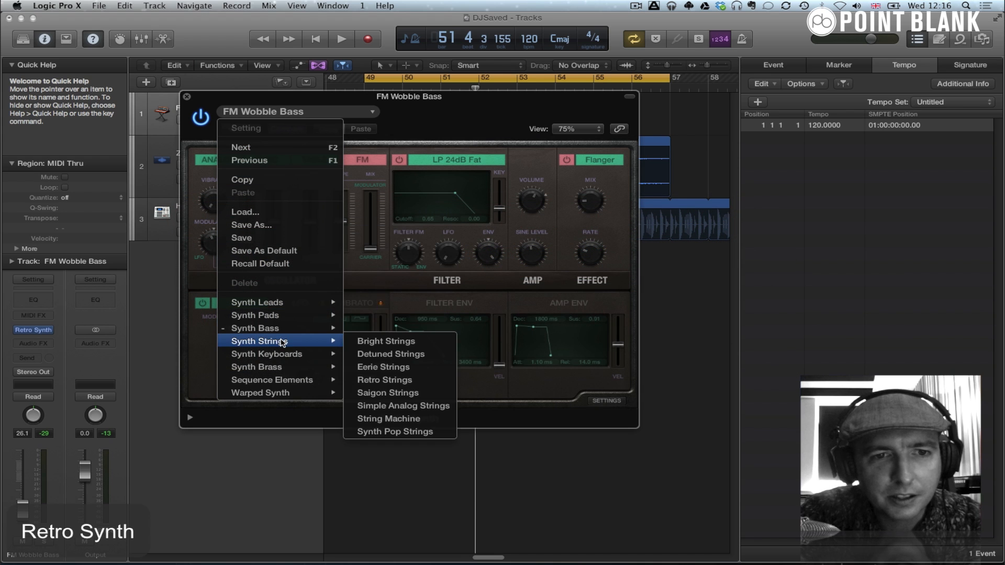
{"action": "left_click", "coordinate": [393, 446]}
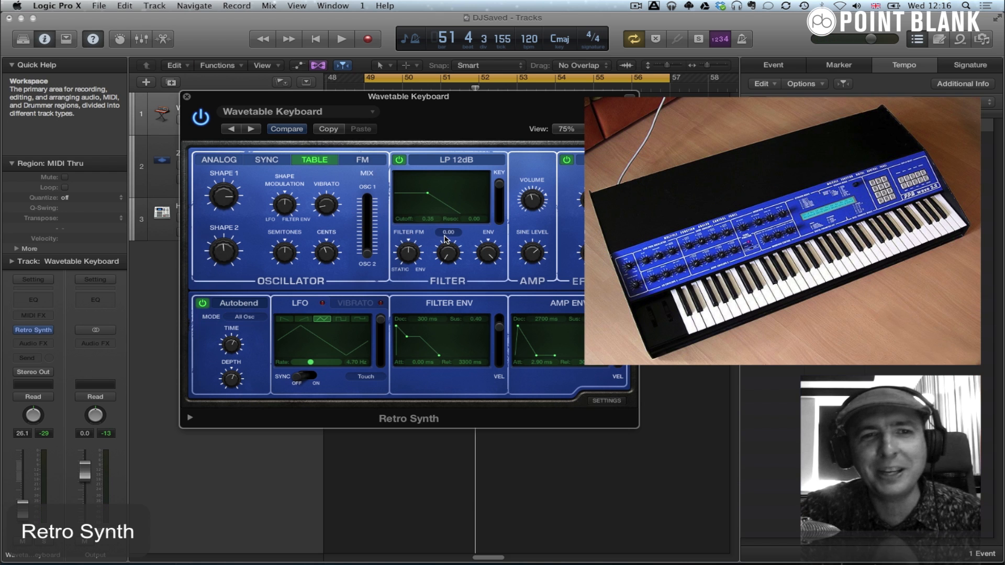
- Load Retro Synth's Plectrum Keys preset from the Synth Keyboards category and raise the track's volume to -20.5 dB
{"action": "left_click", "coordinate": [343, 117]}
{"action": "mouse_move", "coordinate": [291, 358]}
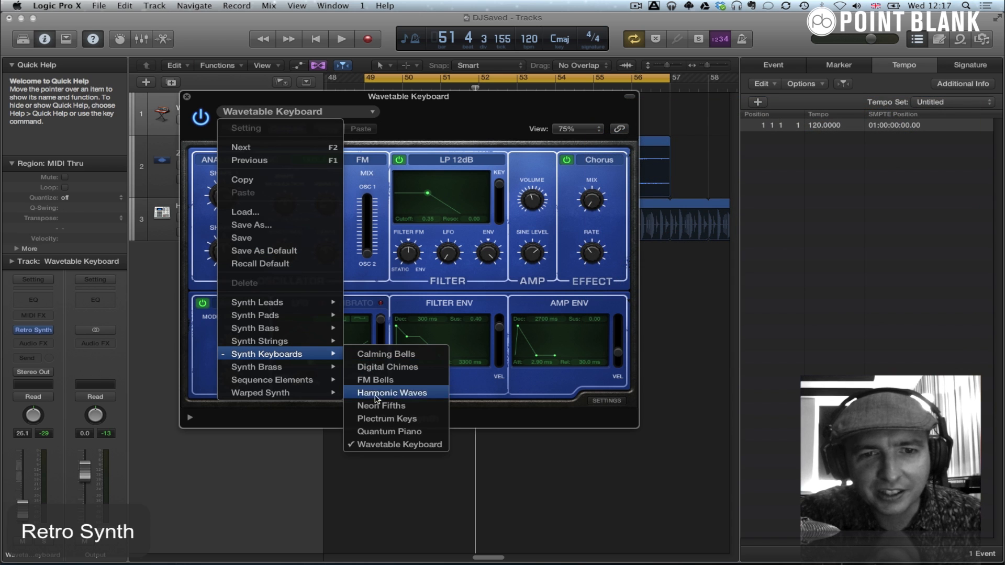
{"action": "left_click", "coordinate": [392, 419]}
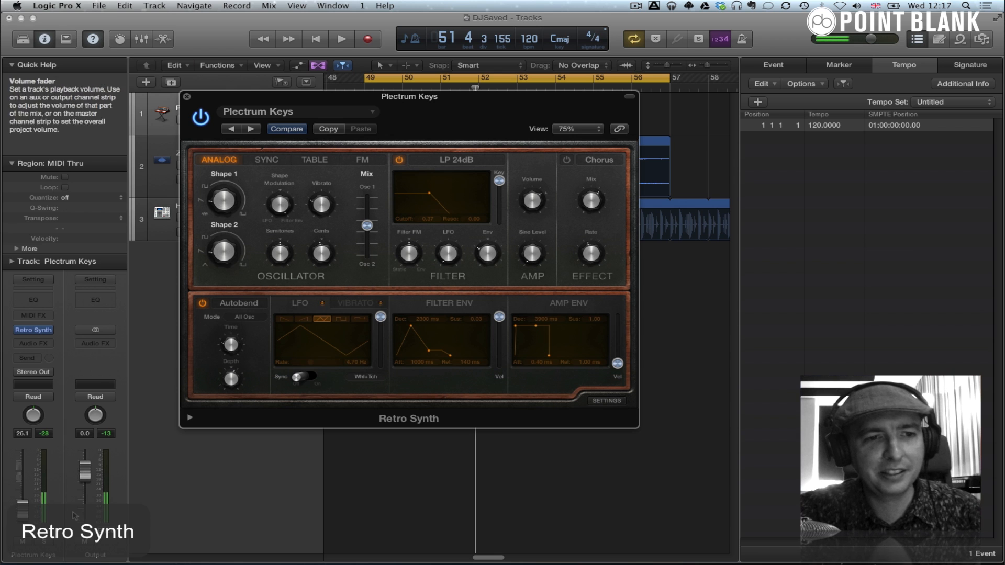
{"action": "left_click_drag", "start_coordinate": [26, 513], "coordinate": [25, 507]}
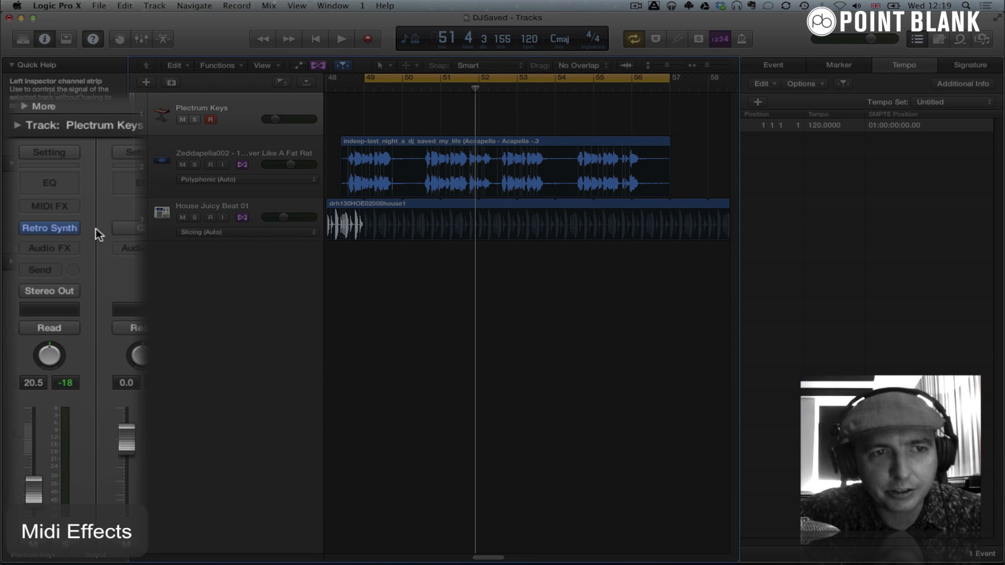
- Insert the Chord Trigger MIDI effect on the Plectrum Keys track and move its window over the arrangement
{"action": "left_click", "coordinate": [79, 207]}
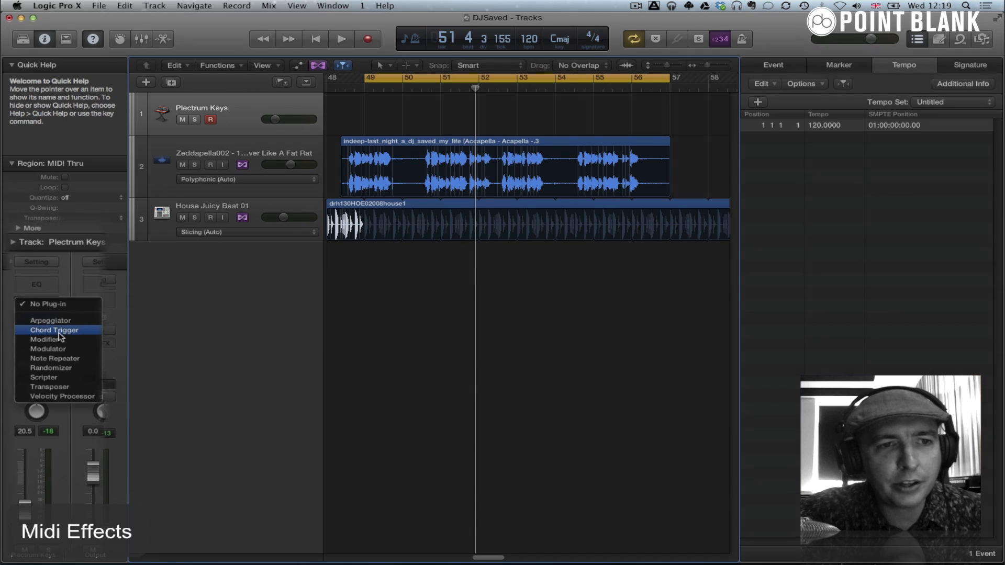
{"action": "left_click", "coordinate": [46, 343]}
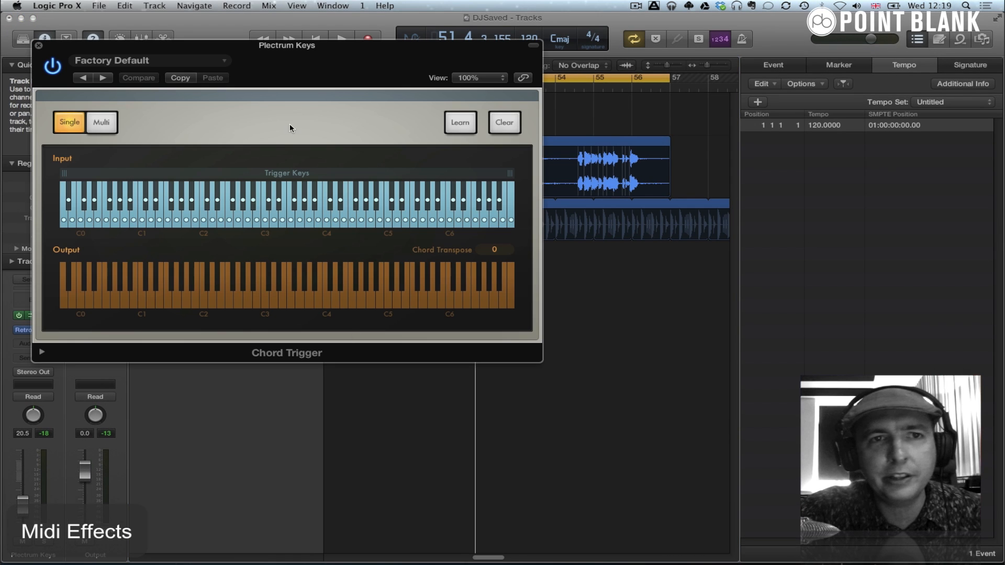
{"action": "left_click_drag", "start_coordinate": [298, 53], "coordinate": [402, 122]}
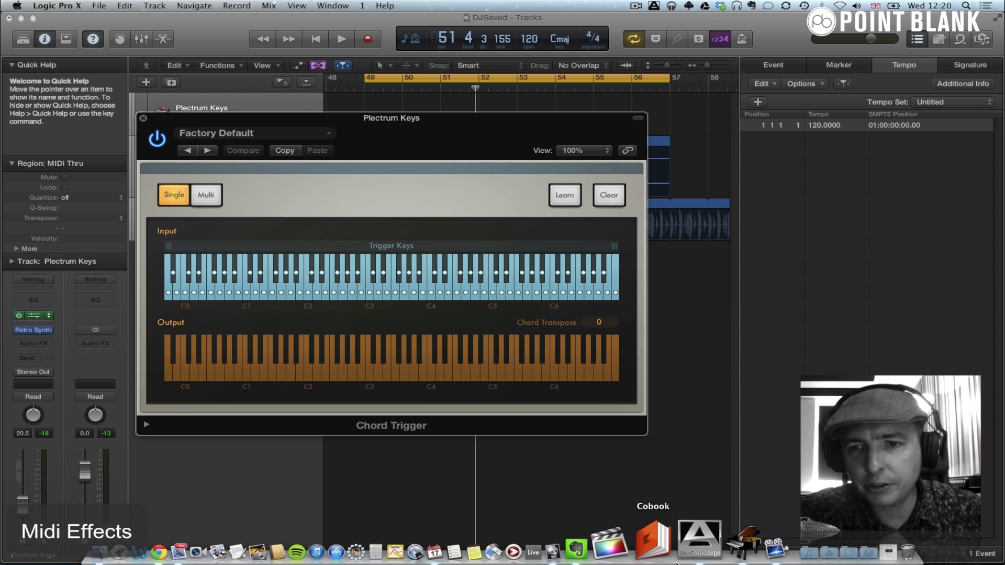
- Open the Virtual MIDI Piano Keyboard and teach Chord Trigger a five-note chord triggered by an A# key, closing the effect window
{"action": "left_click", "coordinate": [701, 549]}
{"action": "left_click_drag", "start_coordinate": [434, 124], "coordinate": [385, 44]}
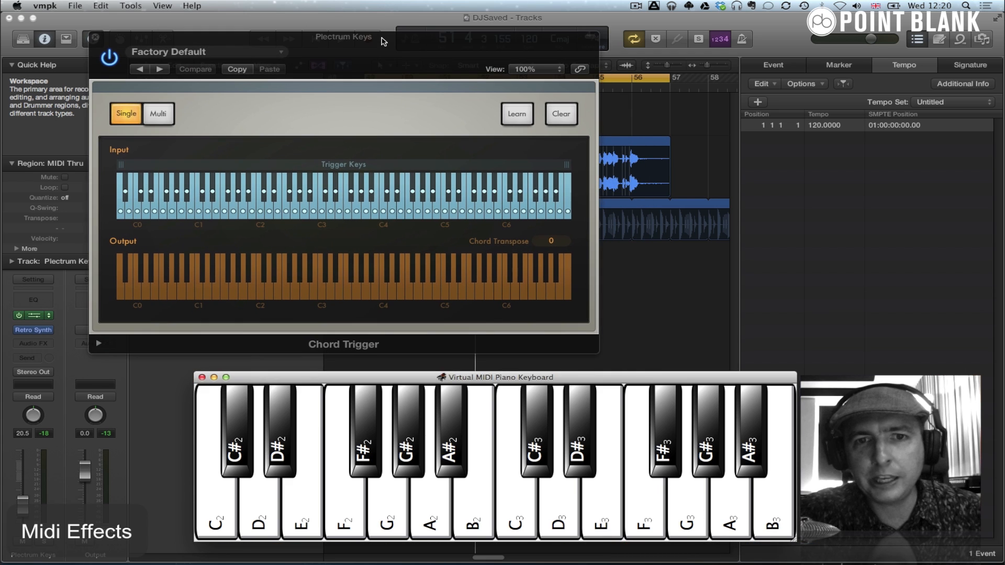
{"action": "left_click", "coordinate": [515, 115]}
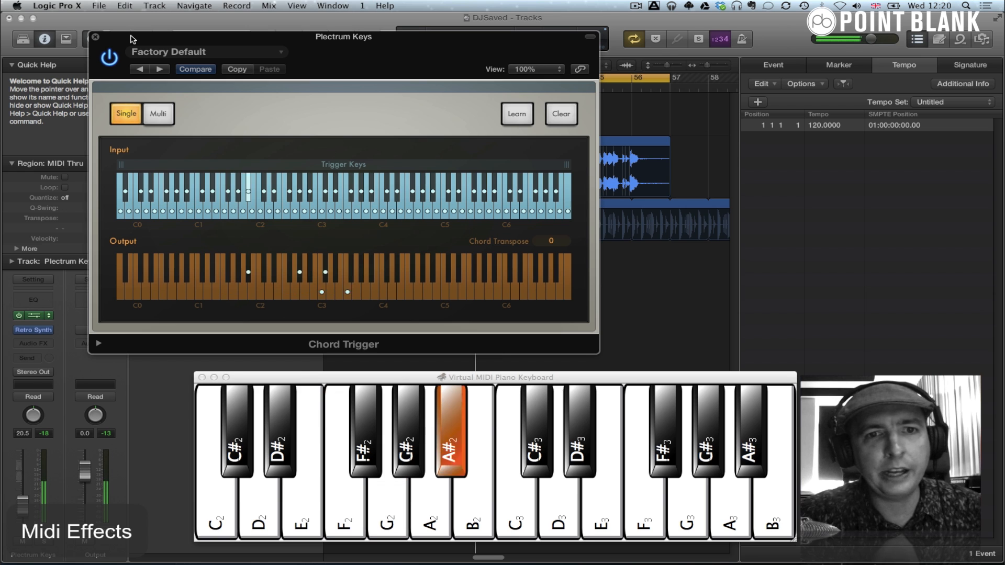
{"action": "left_click", "coordinate": [96, 37]}
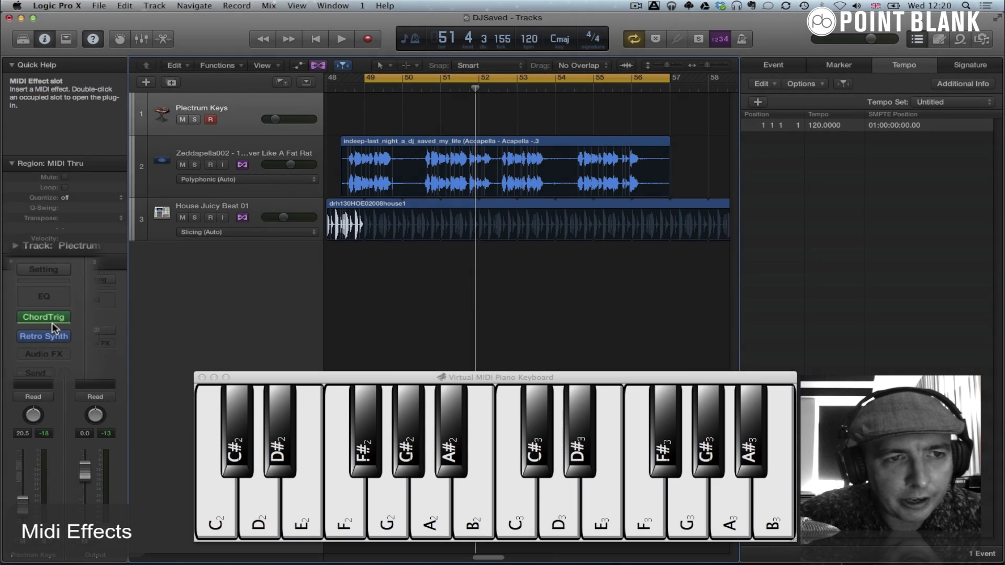
- Insert the Transposer MIDI effect below Chord Trigger, try its Transpose slider and leave it at 0 semitones, closing the effect window
{"action": "left_click", "coordinate": [33, 320]}
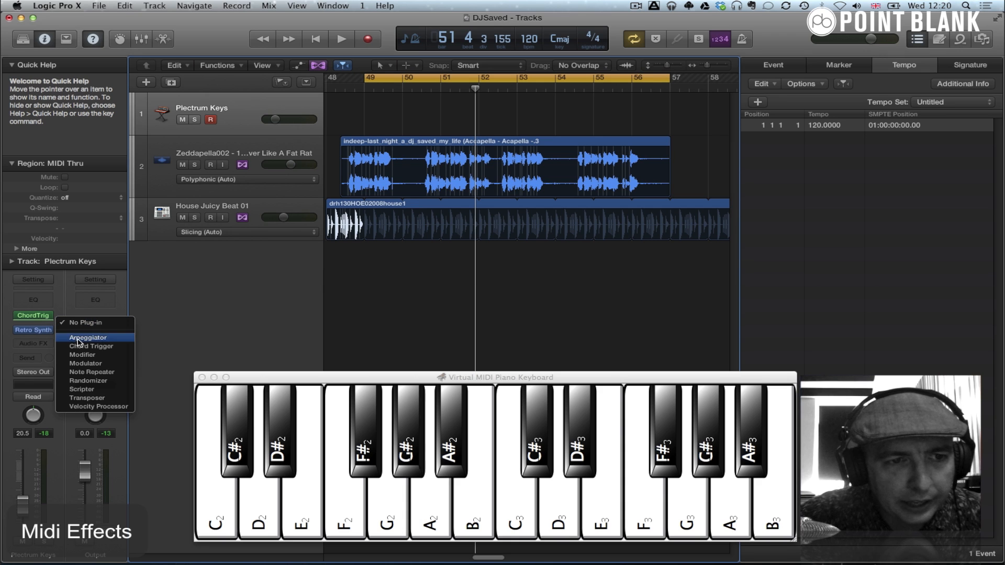
{"action": "left_click", "coordinate": [93, 400]}
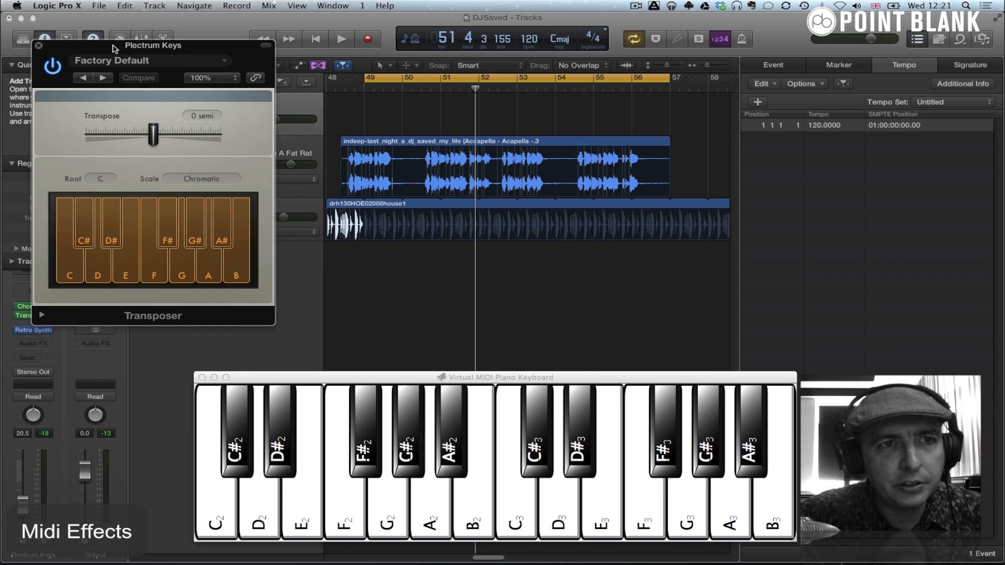
{"action": "left_click_drag", "start_coordinate": [114, 49], "coordinate": [188, 54]}
{"action": "left_click_drag", "start_coordinate": [227, 138], "coordinate": [232, 135]}
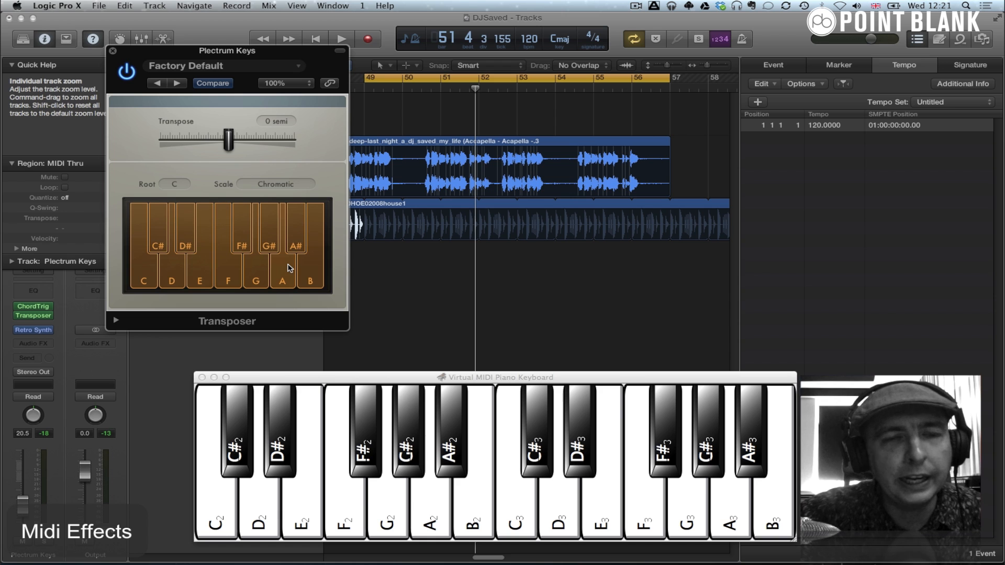
{"action": "left_click", "coordinate": [112, 51]}
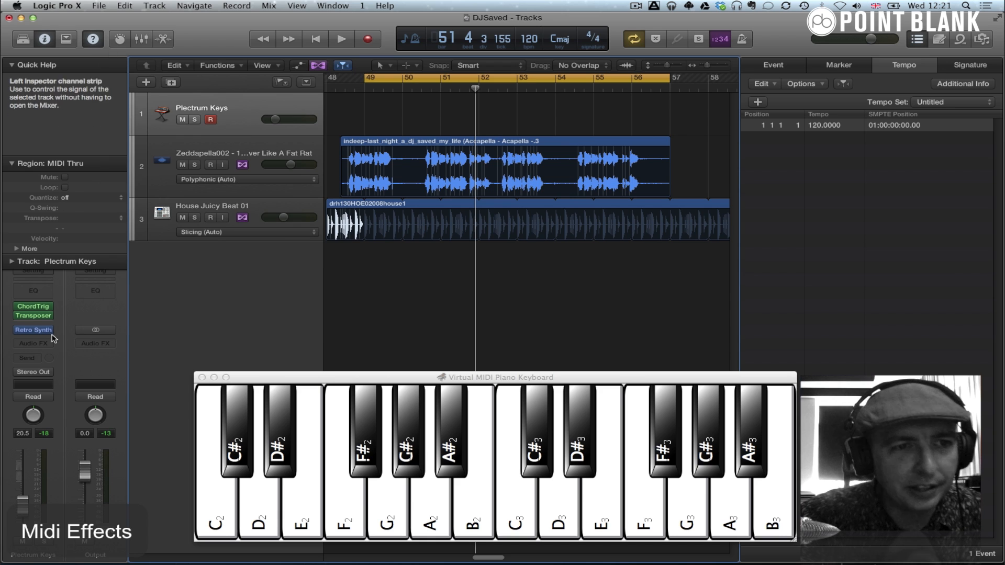
{"action": "mouse_move", "coordinate": [37, 319]}
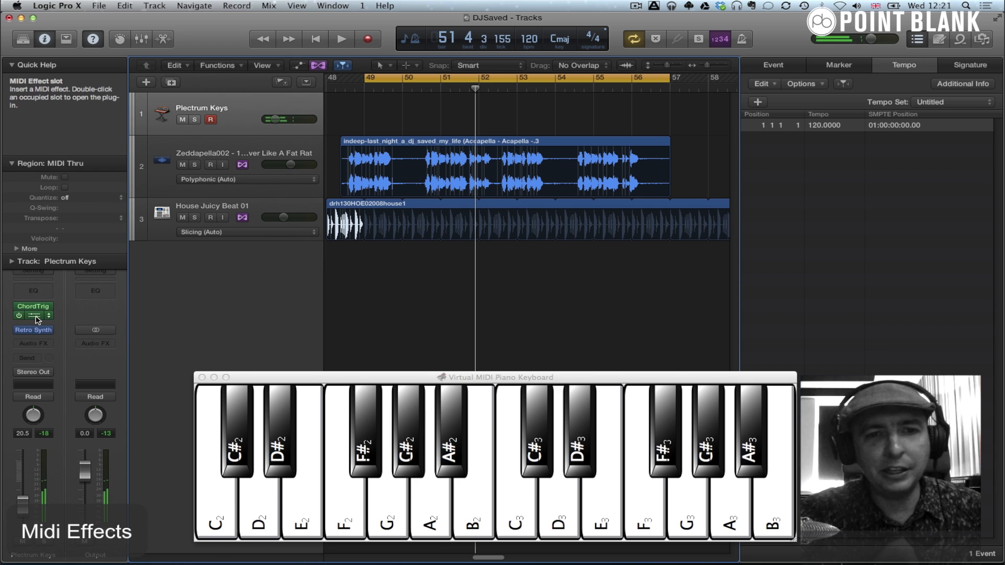
- Audition the acapella with House Juicy Beat 01 muted and the cycle starting at the vocal region, then unmute the beat and restore the cycle start to bar 49
{"action": "left_click_drag", "start_coordinate": [333, 381], "coordinate": [379, 331]}
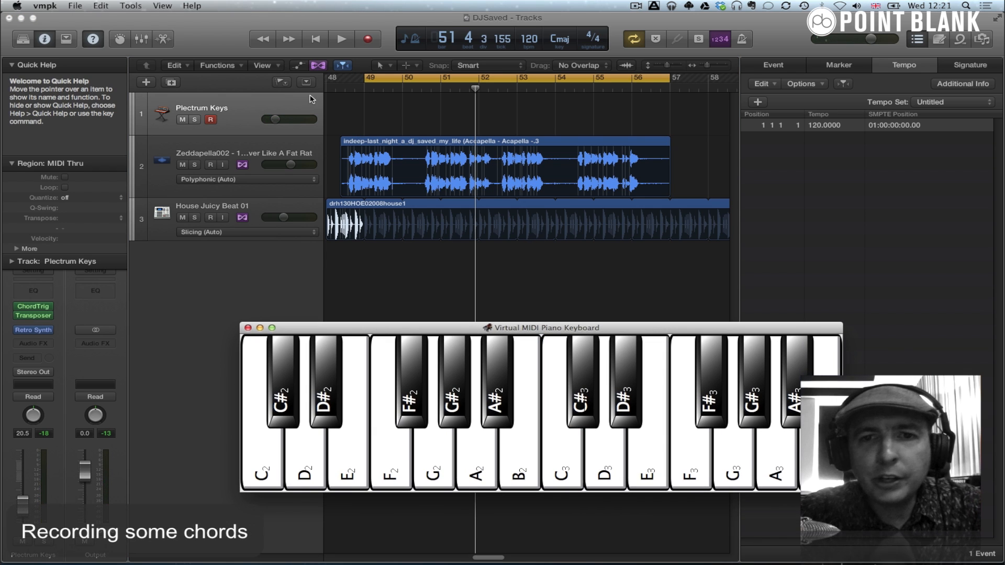
{"action": "left_click", "coordinate": [204, 148]}
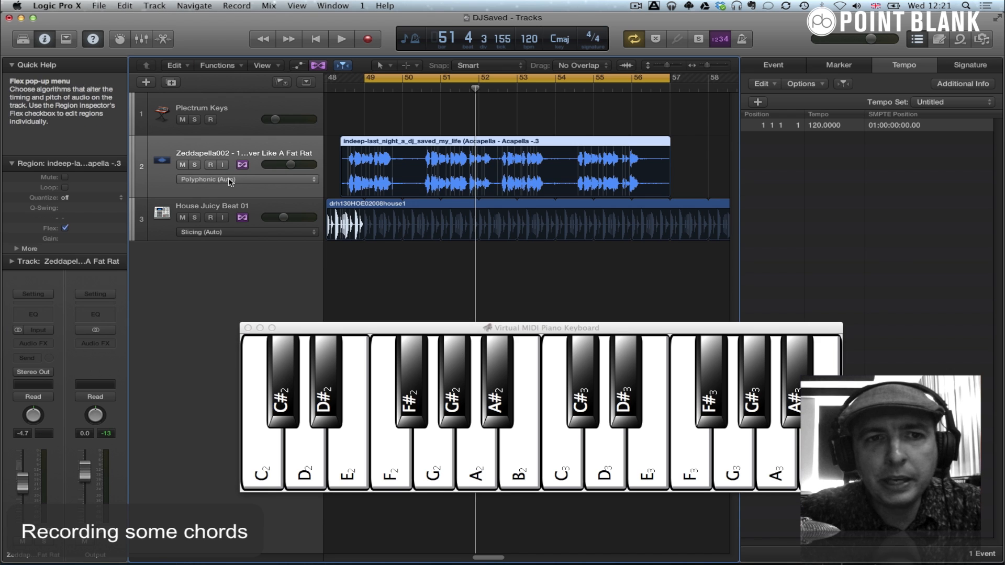
{"action": "left_click", "coordinate": [182, 218]}
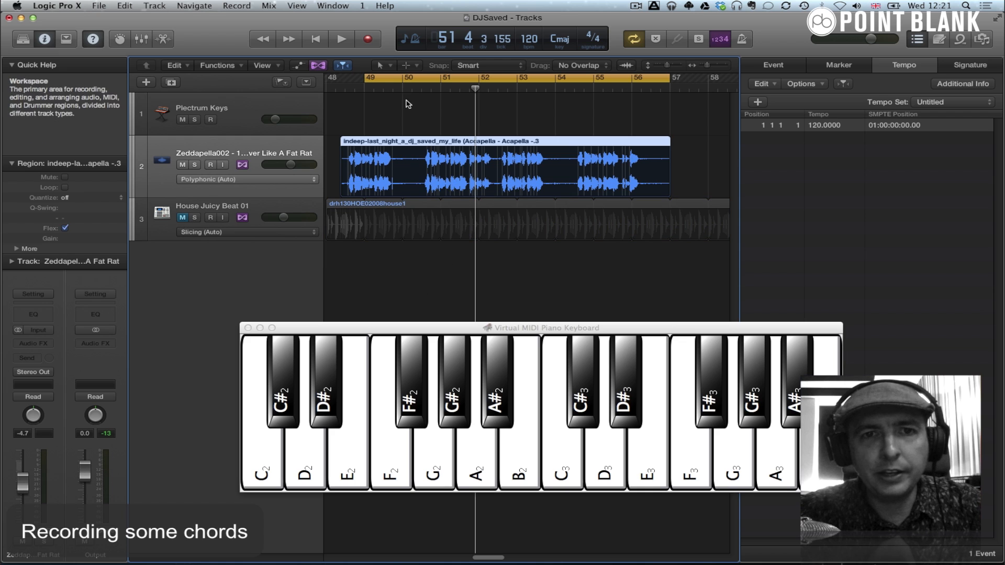
{"action": "left_click_drag", "start_coordinate": [363, 79], "coordinate": [340, 79]}
{"action": "key", "text": "space"}
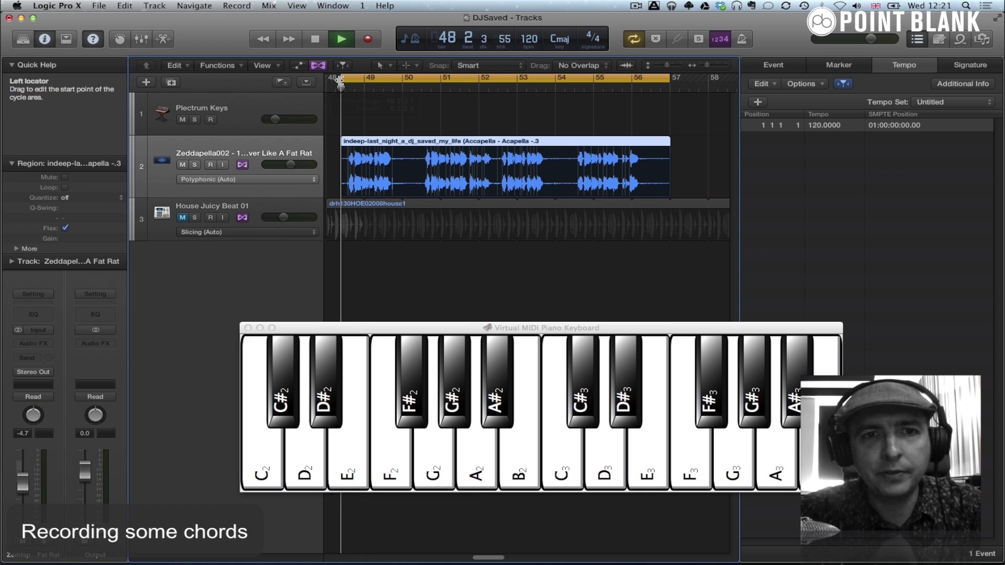
{"action": "left_click_drag", "start_coordinate": [345, 79], "coordinate": [366, 79]}
{"action": "left_click", "coordinate": [183, 218]}
{"action": "key", "text": "space"}
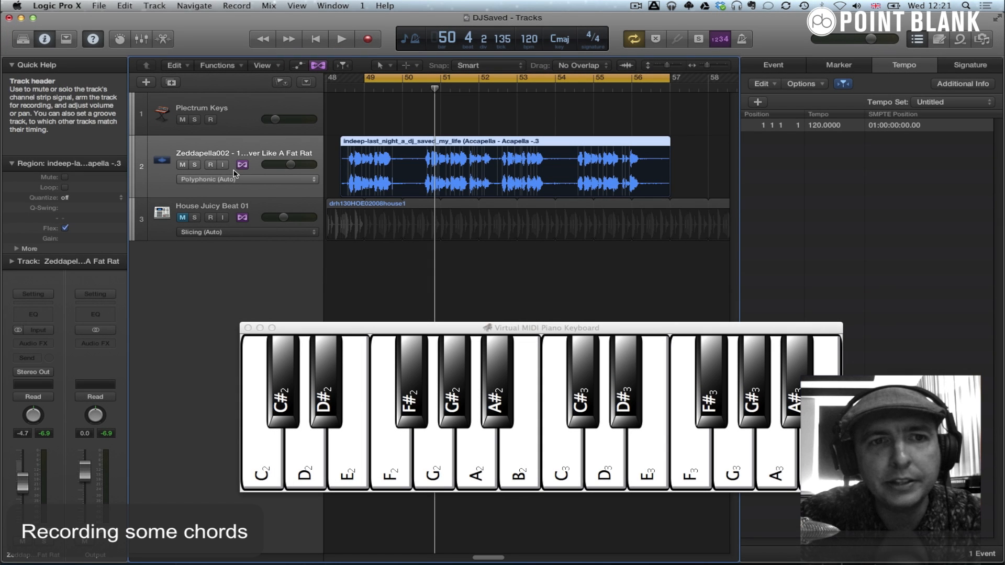
{"action": "left_click", "coordinate": [461, 222]}
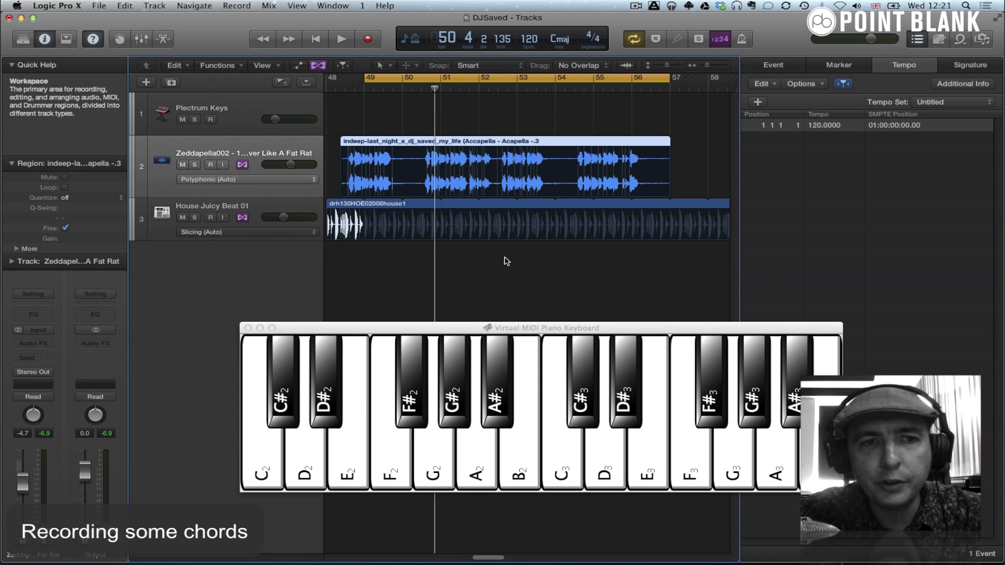
- Rehearse chords on the Plectrum Keys track over the looped beat and vocal, and set its volume to -17.0 dB
{"action": "key", "text": "space"}
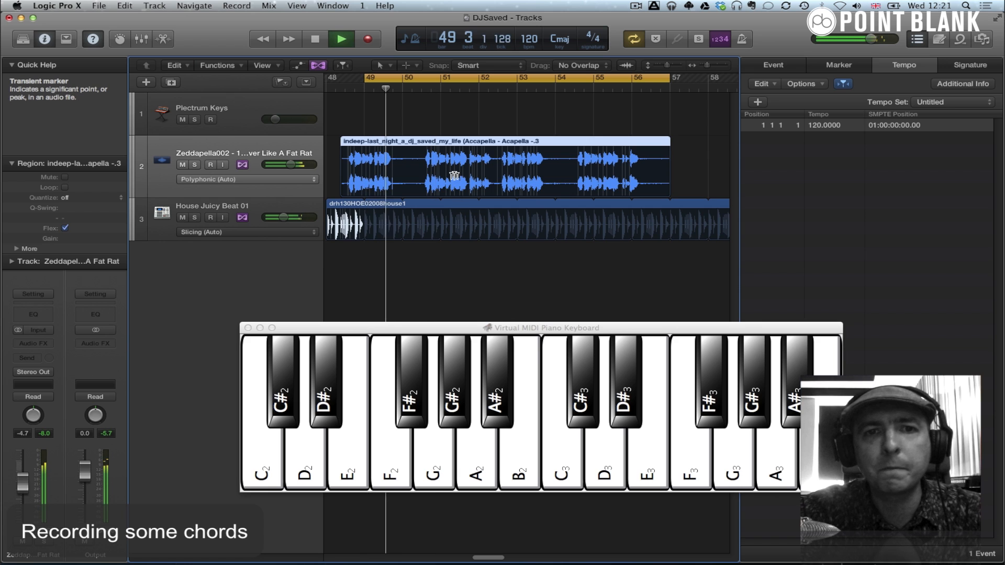
{"action": "left_click", "coordinate": [201, 108]}
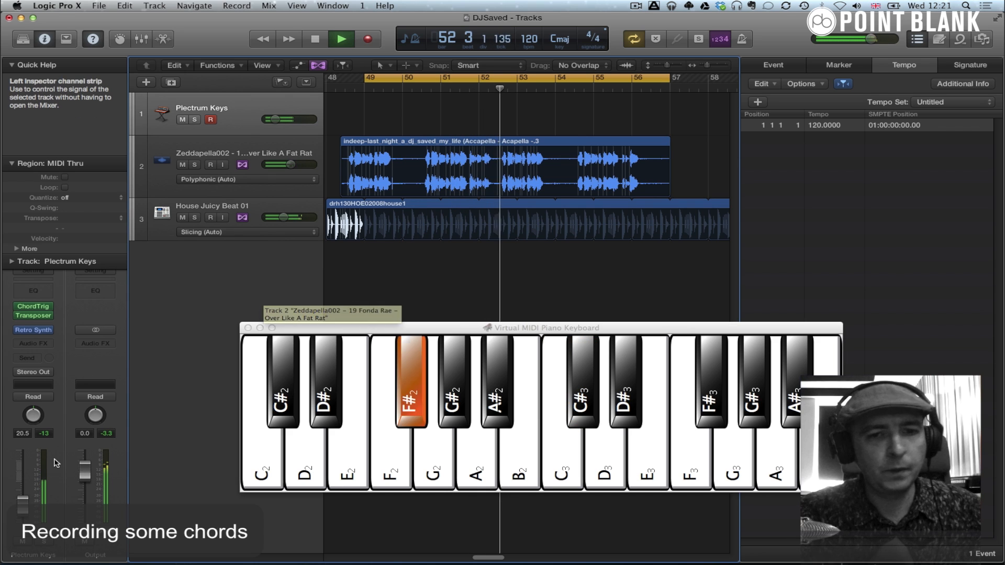
{"action": "key", "text": "space"}
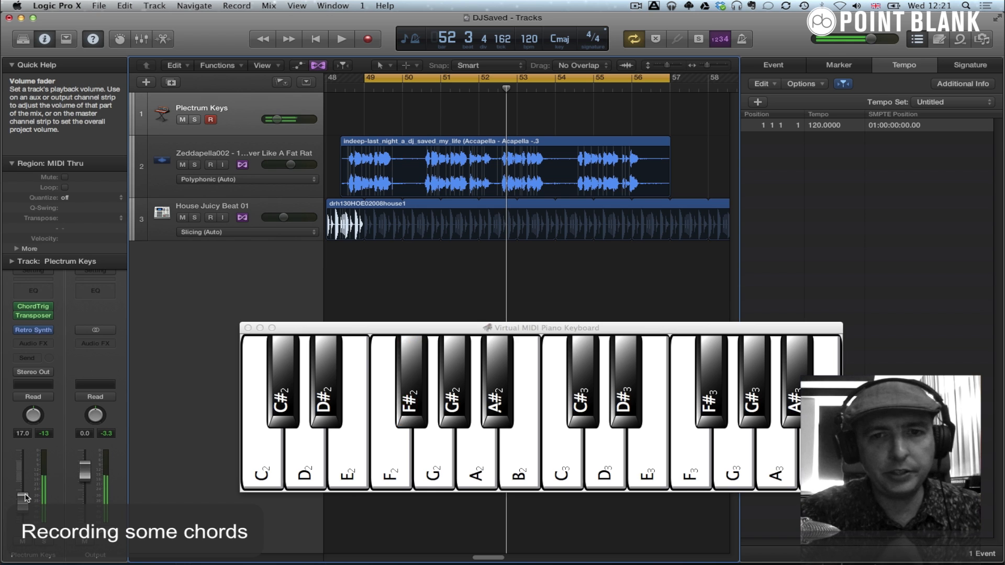
{"action": "key", "text": "space"}
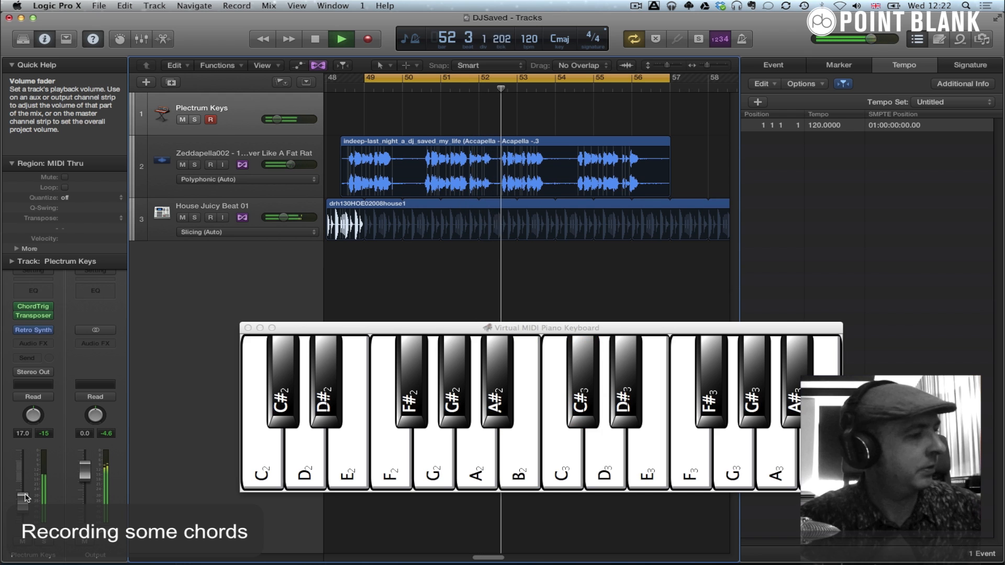
{"action": "key", "text": "space"}
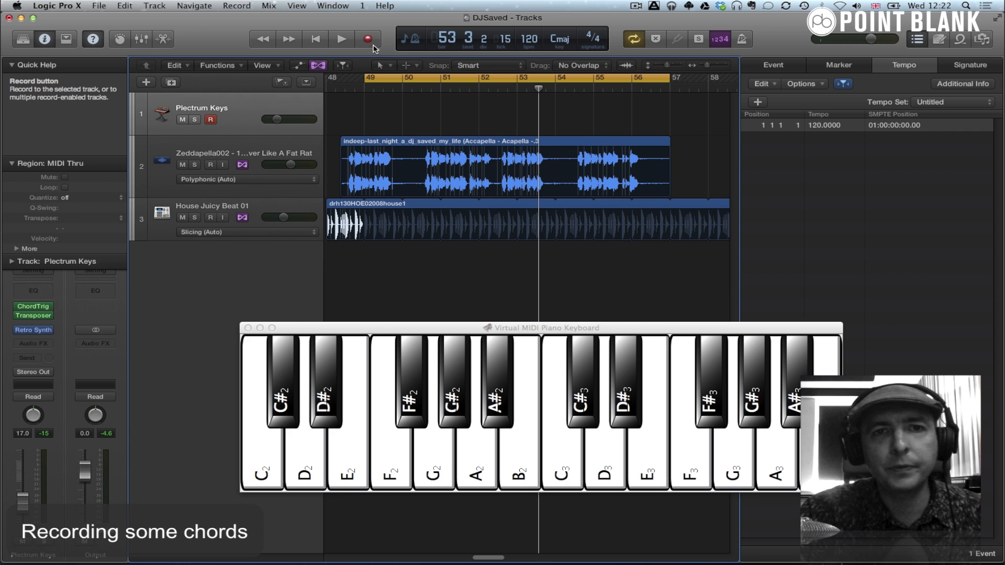
- Record a chord part on the Plectrum Keys track over bars 49 to 53 and quantize it to 1/16 Swing A
{"action": "left_click", "coordinate": [368, 39]}
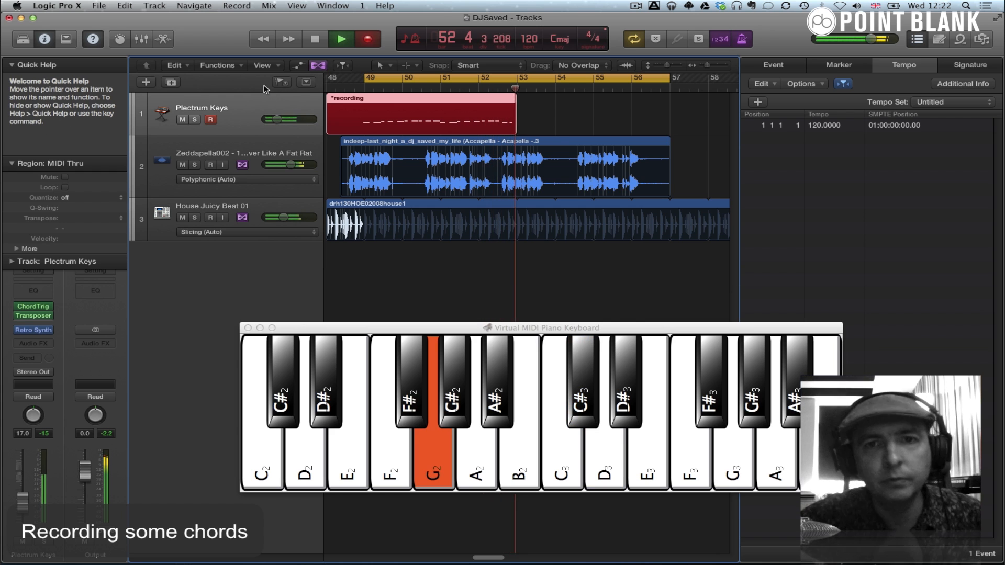
{"action": "key", "text": "space"}
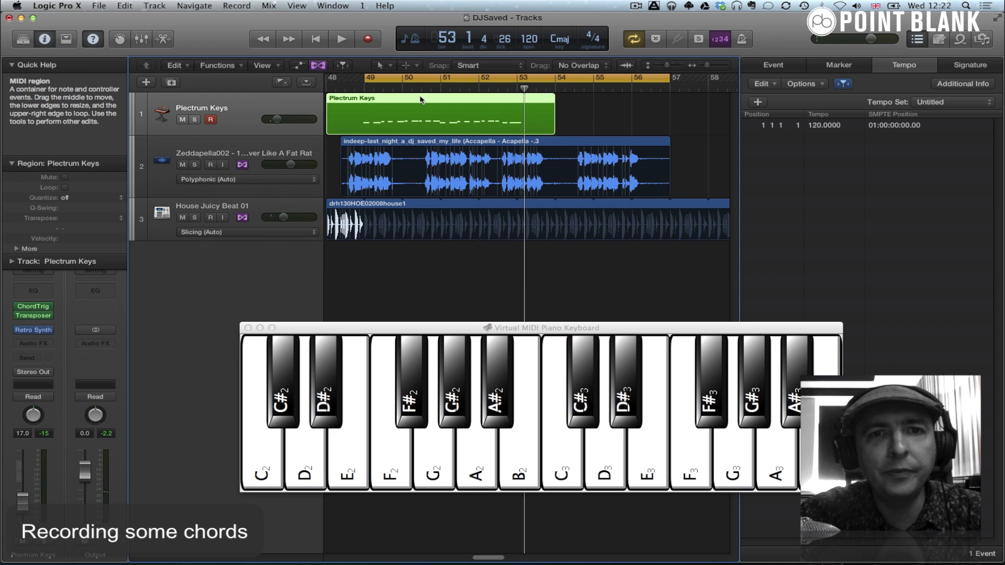
{"action": "left_click", "coordinate": [119, 199]}
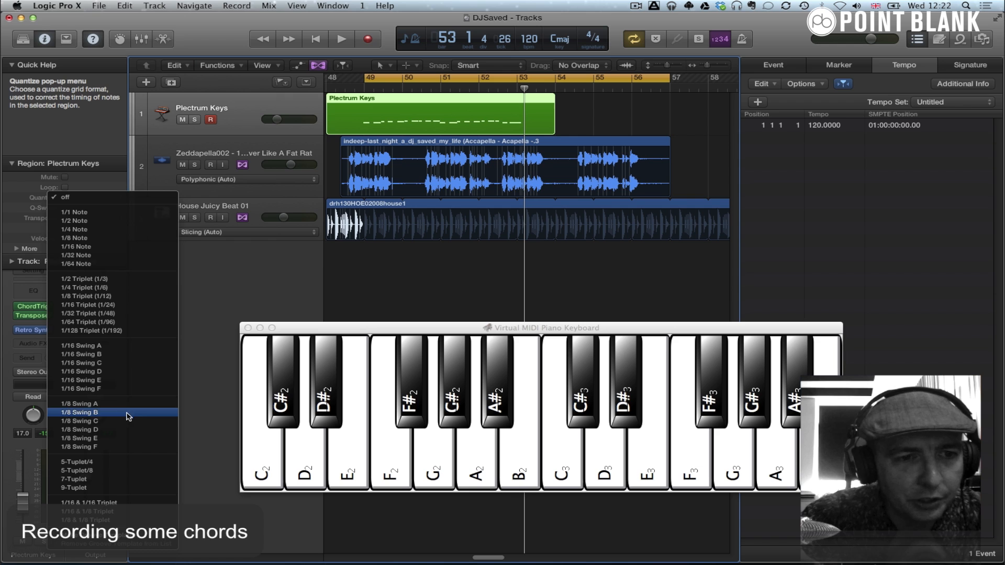
{"action": "left_click", "coordinate": [120, 347]}
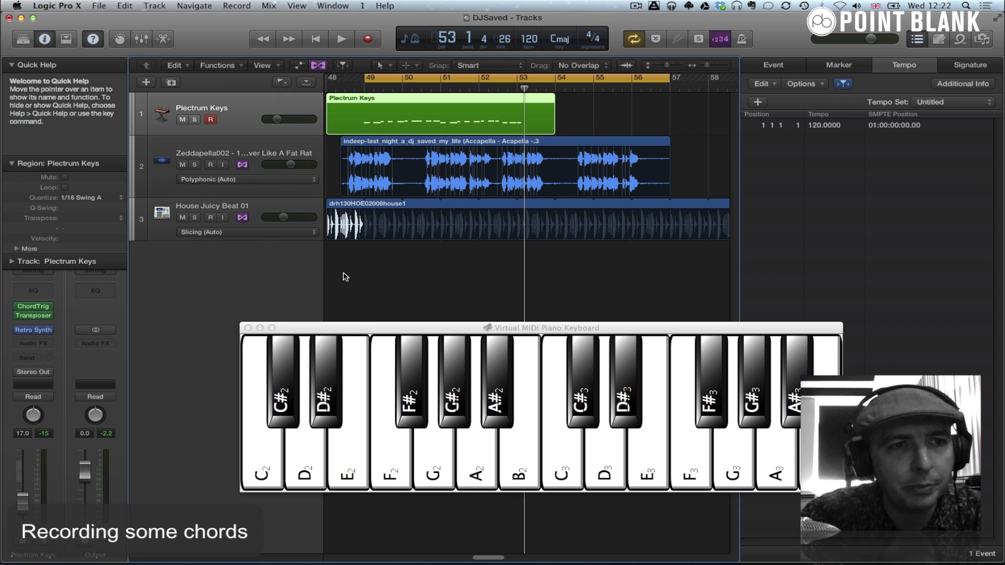
- Play back the quantized chords and hide the Virtual MIDI Piano Keyboard covering the arrangement
{"action": "key", "text": "space"}
{"action": "right_click", "coordinate": [396, 277]}
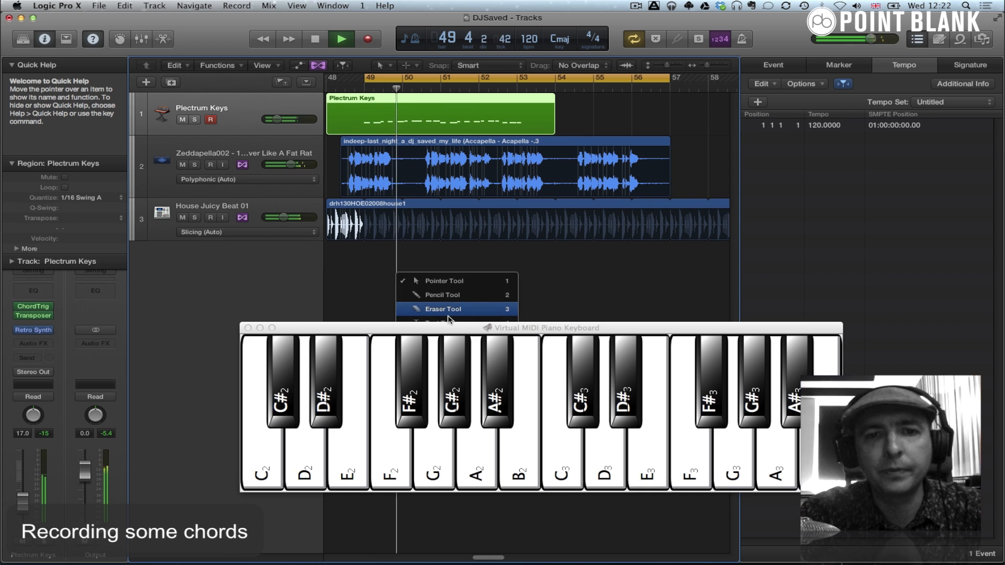
{"action": "left_click", "coordinate": [453, 328]}
{"action": "key", "text": "super+Tab"}
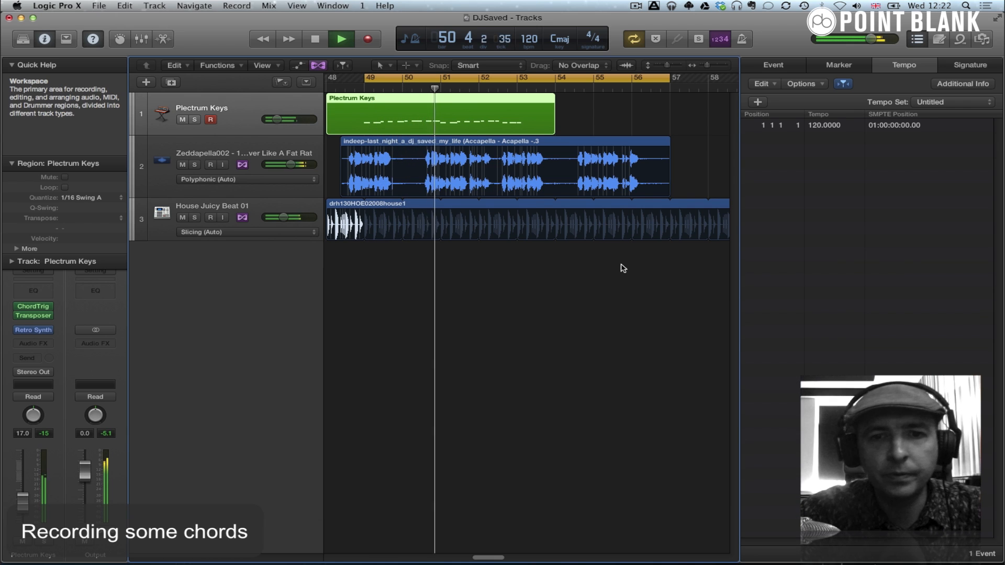
- Split the Plectrum Keys region at bar 49 with the Scissors Tool and delete the piece before it, stopping playback
{"action": "right_click", "coordinate": [489, 293]}
{"action": "left_click", "coordinate": [525, 356]}
{"action": "left_click", "coordinate": [366, 128]}
{"action": "right_click", "coordinate": [396, 270]}
{"action": "left_click", "coordinate": [414, 278]}
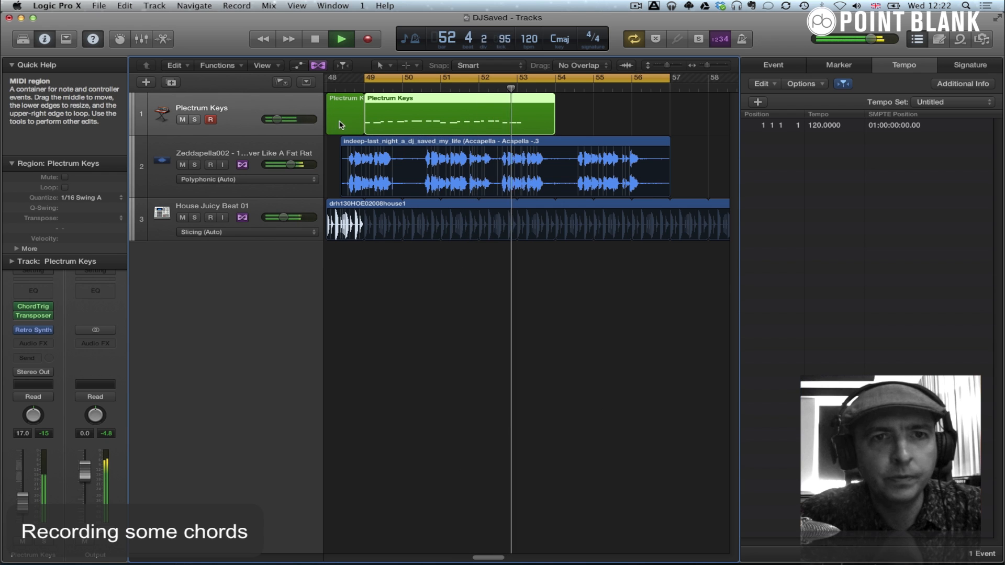
{"action": "left_click", "coordinate": [345, 100]}
{"action": "key", "text": "Delete"}
{"action": "key", "text": "space"}
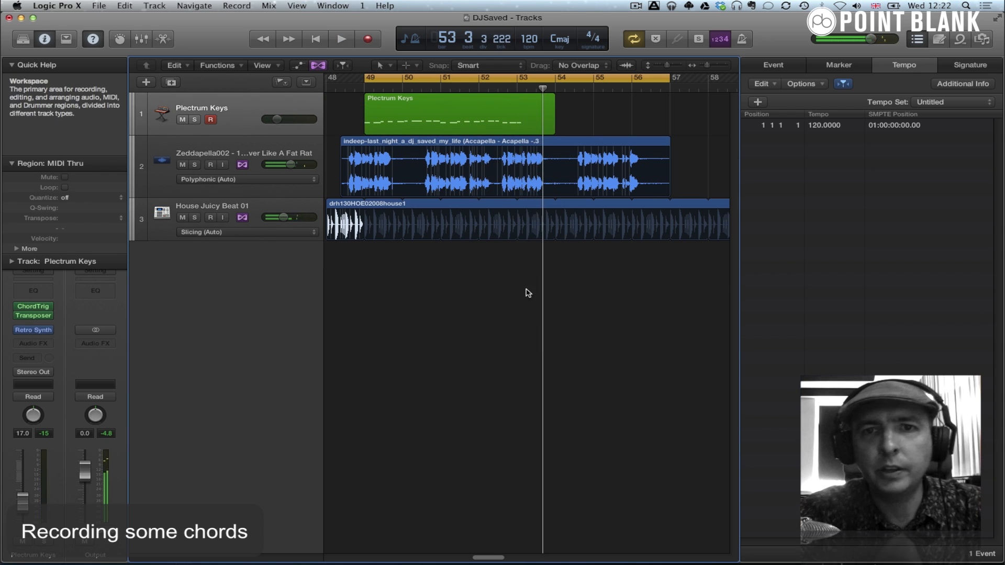
- Split the Plectrum Keys region at bar 53 with the Scissors Tool, remove the piece after it and return to the Pointer Tool
{"action": "right_click", "coordinate": [496, 337]}
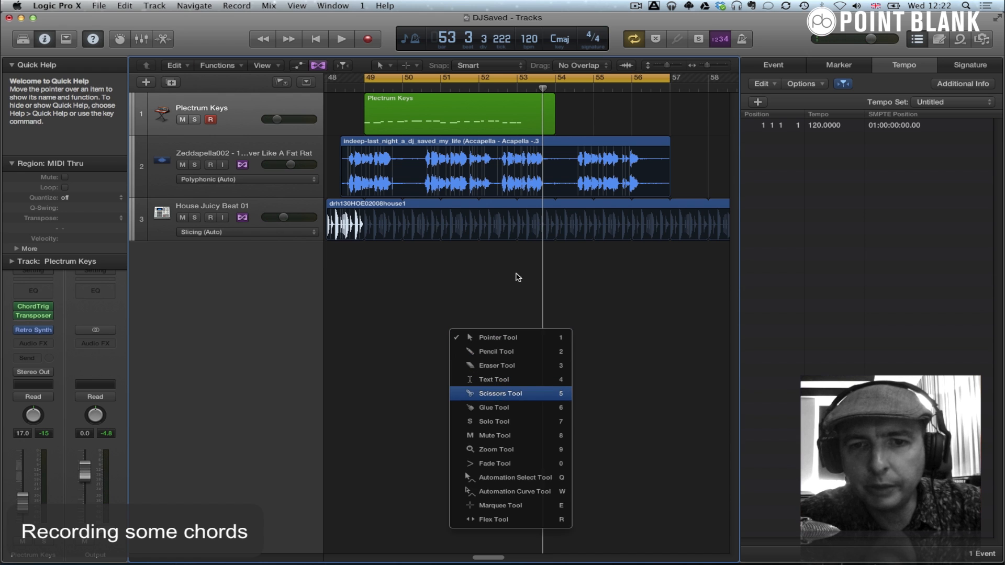
{"action": "left_click", "coordinate": [500, 393]}
{"action": "left_click", "coordinate": [518, 116]}
{"action": "right_click", "coordinate": [507, 309]}
{"action": "left_click", "coordinate": [528, 316]}
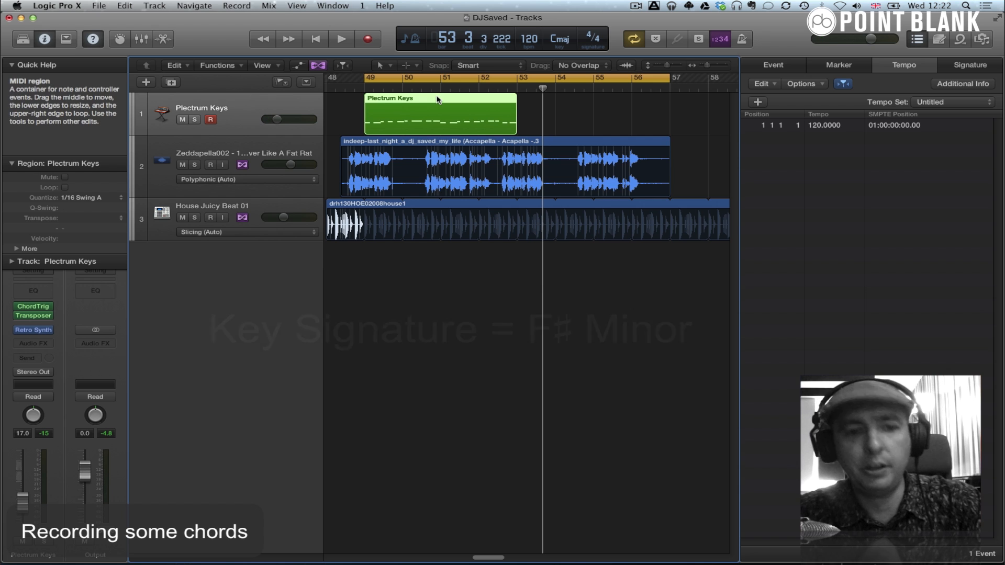
- Copy the trimmed Plectrum Keys region to bar 53 to fill the cycle range and briefly play the result
{"action": "left_click_drag", "start_coordinate": [441, 100], "coordinate": [588, 101]}
{"action": "key", "text": "space"}
{"action": "left_click", "coordinate": [492, 324]}
{"action": "key", "text": "space"}
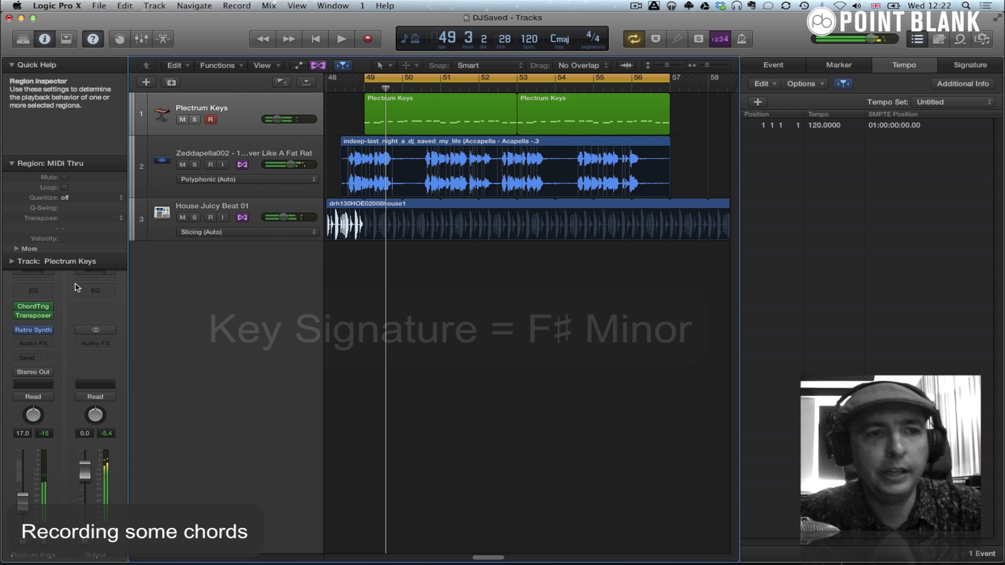
- Insert the PlatinumVerb reverb on the Plectrum Keys track with its Wet output at 19%, listening during playback and closing the plug-in window
{"action": "left_click", "coordinate": [46, 348]}
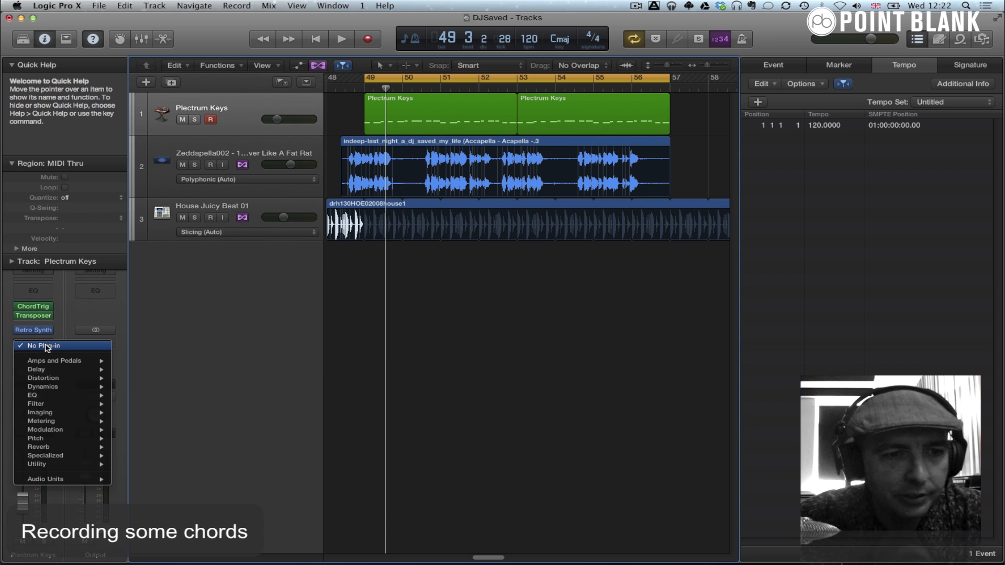
{"action": "mouse_move", "coordinate": [55, 448]}
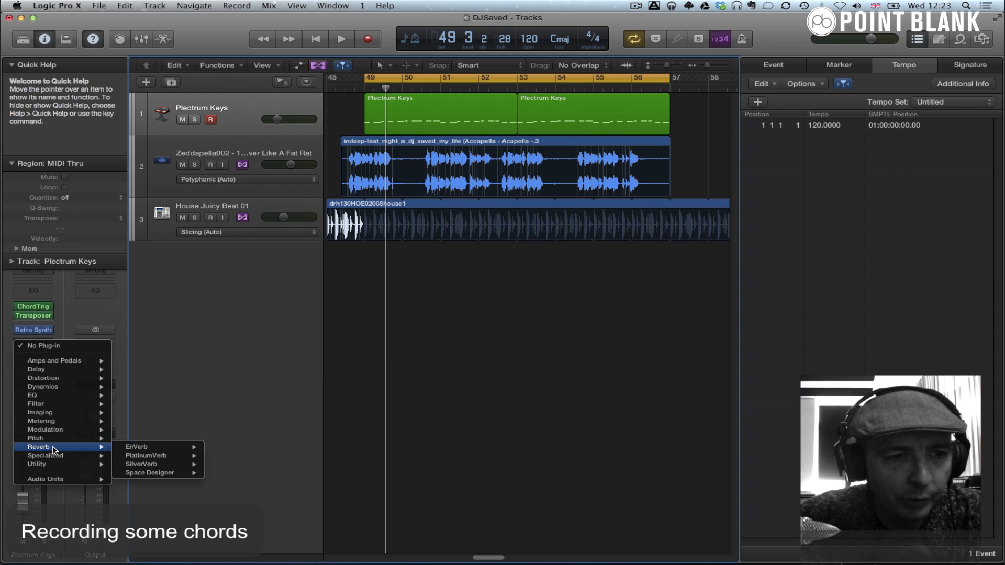
{"action": "left_click", "coordinate": [143, 455]}
{"action": "key", "text": "space"}
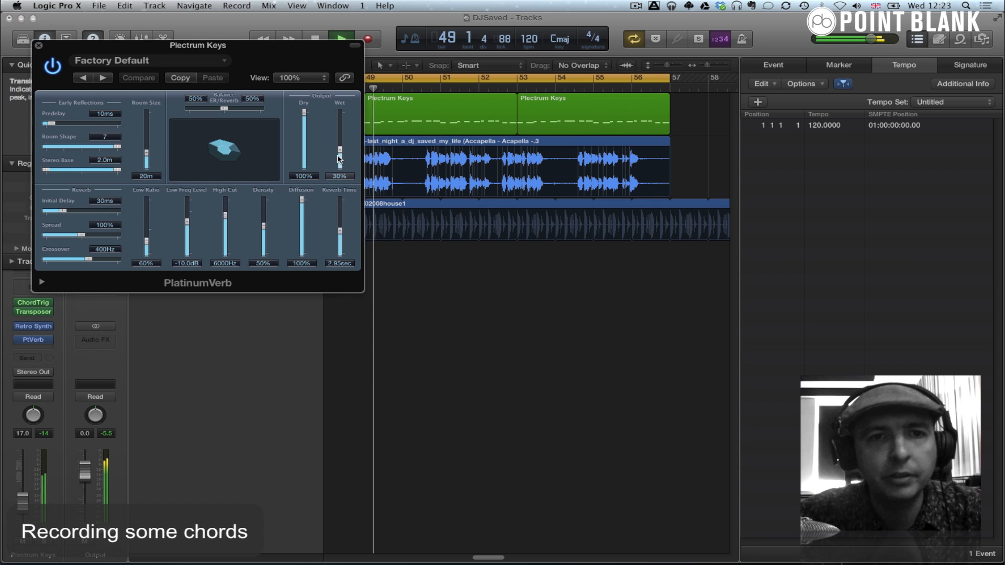
{"action": "left_click_drag", "start_coordinate": [341, 153], "coordinate": [344, 158]}
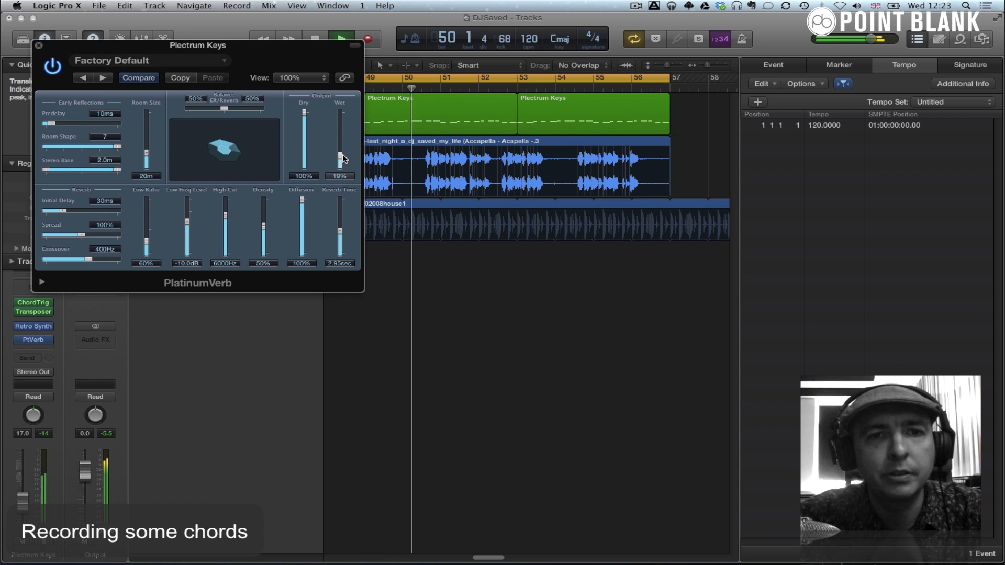
{"action": "left_click", "coordinate": [39, 45]}
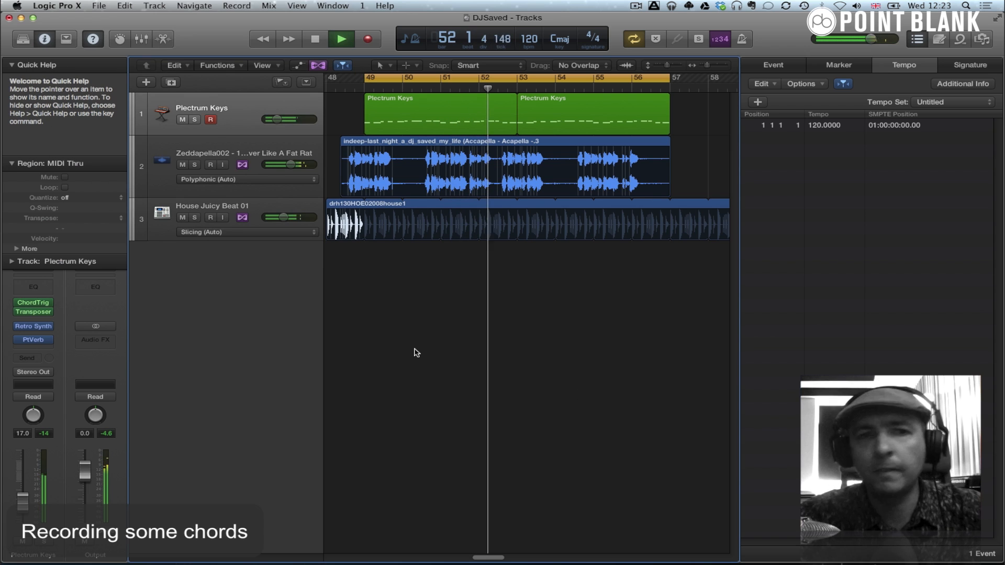
{"action": "key", "text": "space"}
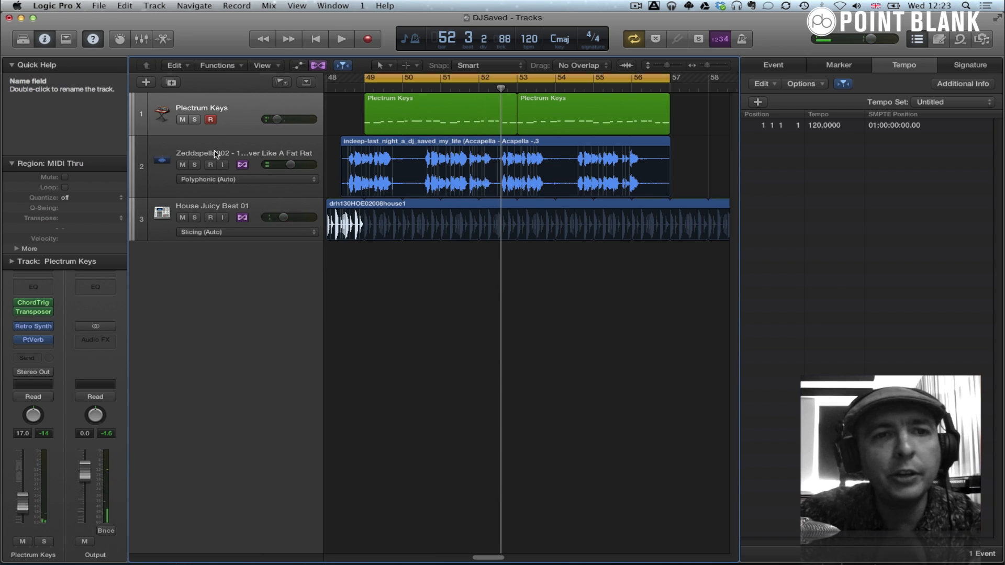
- Open the acapella region in the audio Track editor, hide the Tempo list and make the editor area taller
{"action": "left_click", "coordinate": [214, 154]}
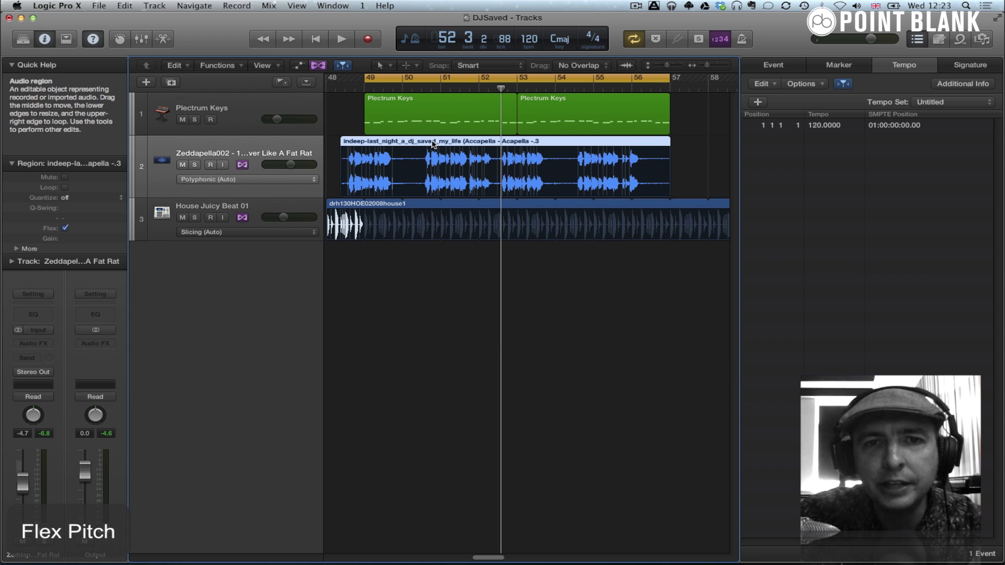
{"action": "double_click", "coordinate": [480, 141]}
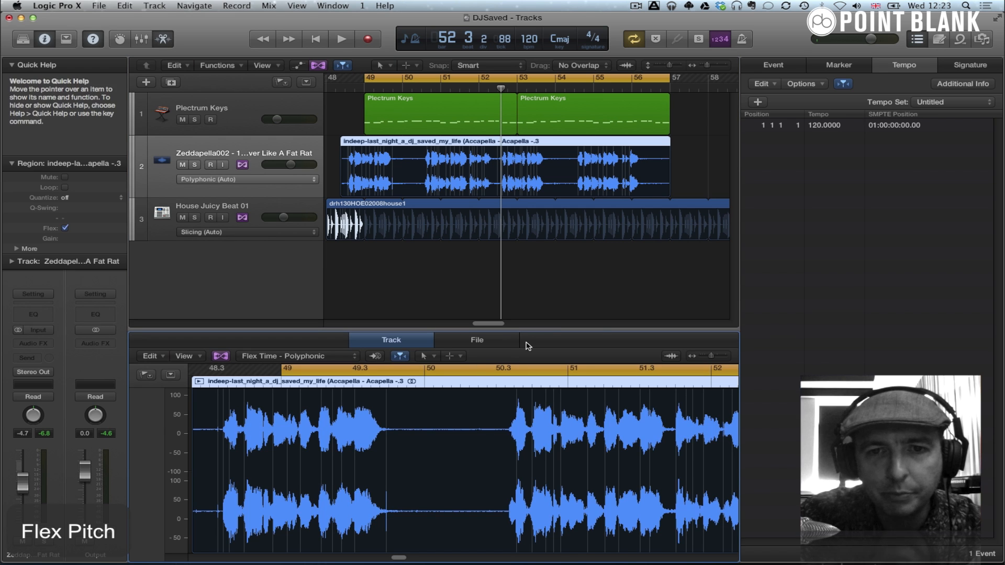
{"action": "key", "text": "d"}
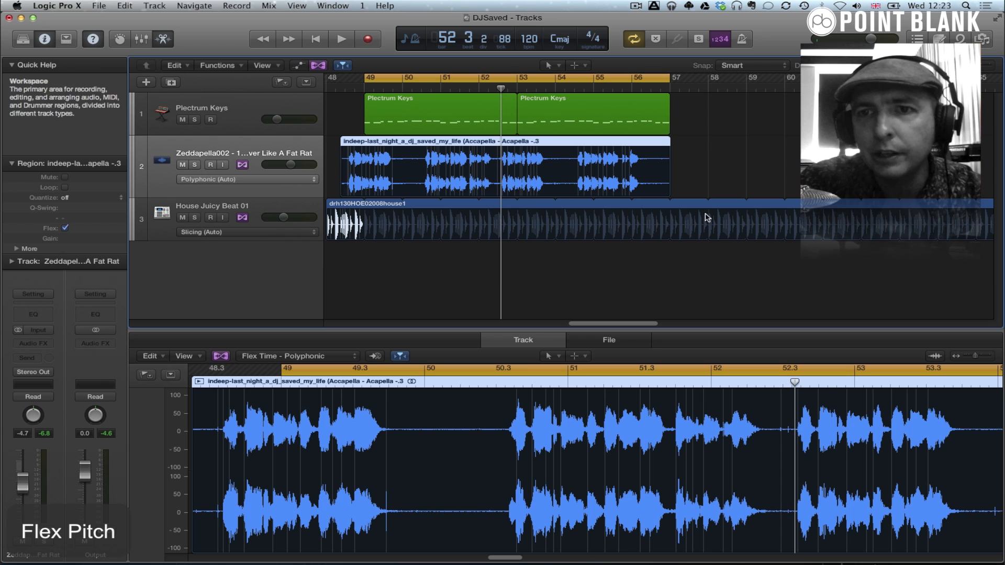
{"action": "left_click_drag", "start_coordinate": [678, 329], "coordinate": [671, 267]}
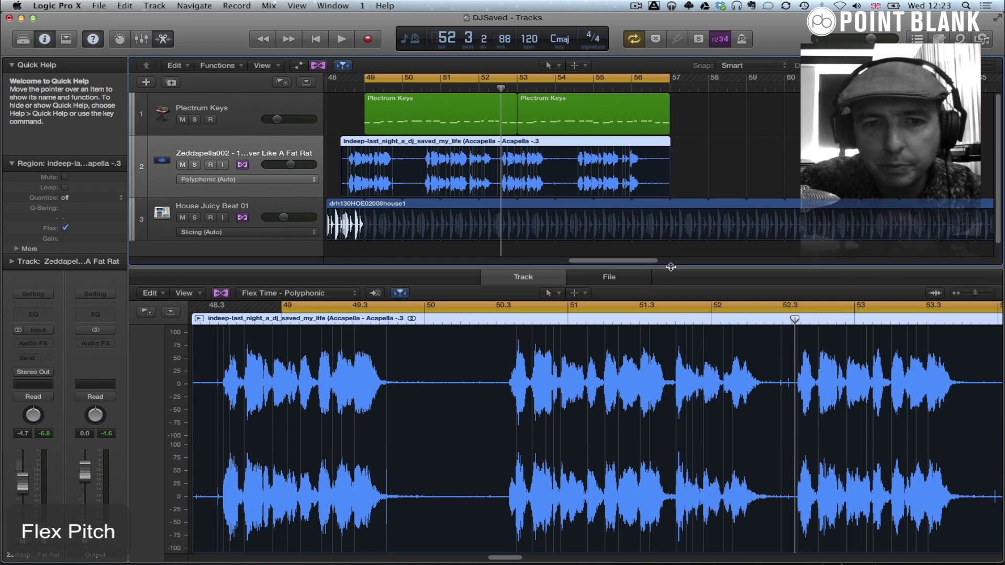
- Change the acapella track's flex mode to Flex Pitch in the Track editor
{"action": "left_click", "coordinate": [220, 293]}
{"action": "left_click", "coordinate": [221, 294]}
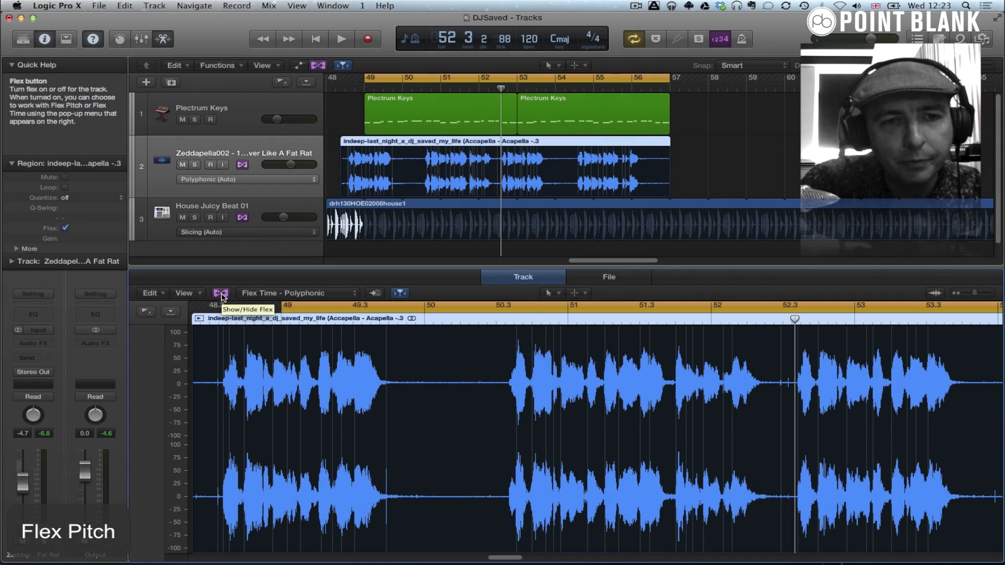
{"action": "left_click", "coordinate": [323, 295]}
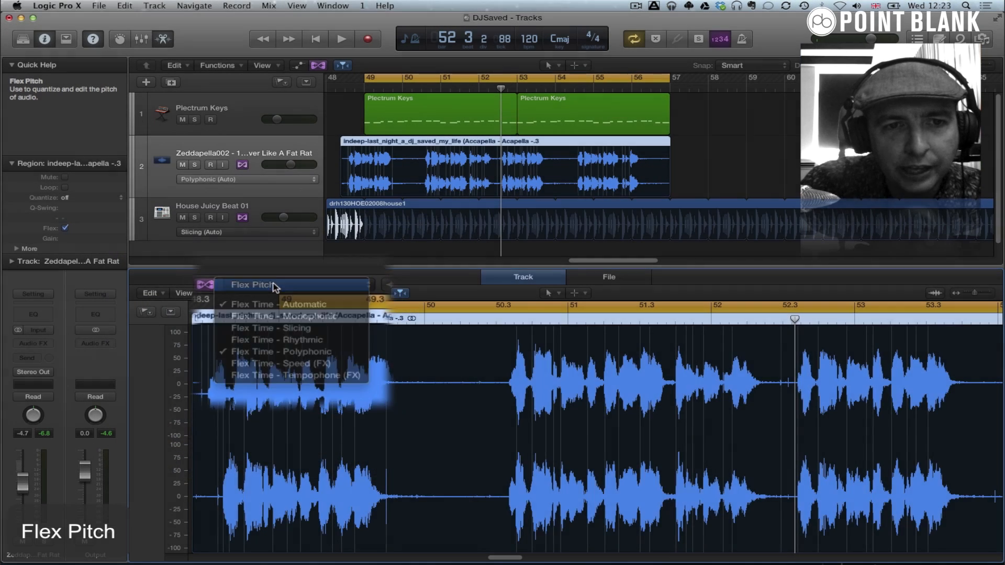
{"action": "left_click", "coordinate": [273, 287]}
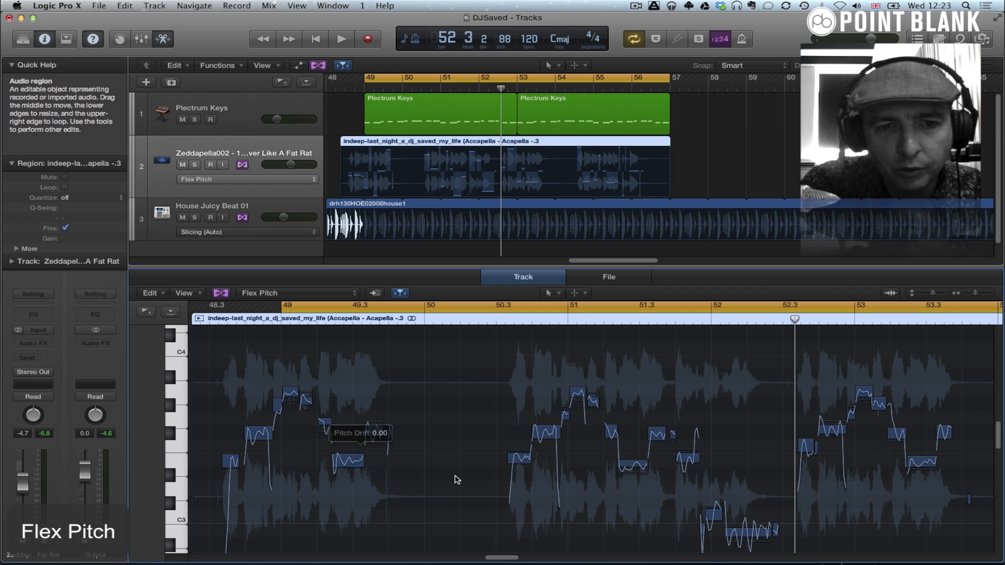
- Raise the acapella note just before 49.3 by about two semitones in Flex Pitch, listening before and after
{"action": "key", "text": "space"}
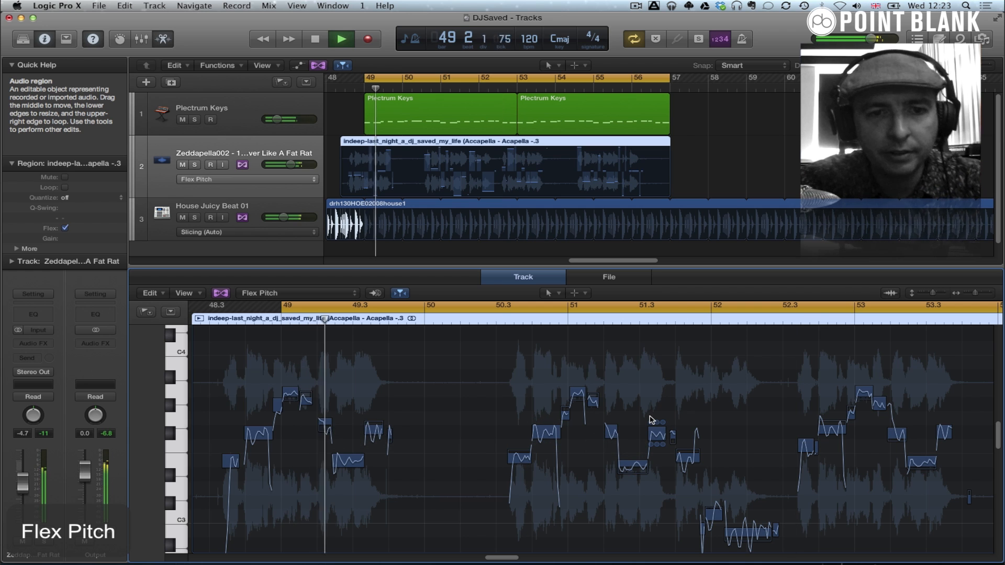
{"action": "key", "text": "space"}
{"action": "key", "text": "space"}
{"action": "key", "text": "space"}
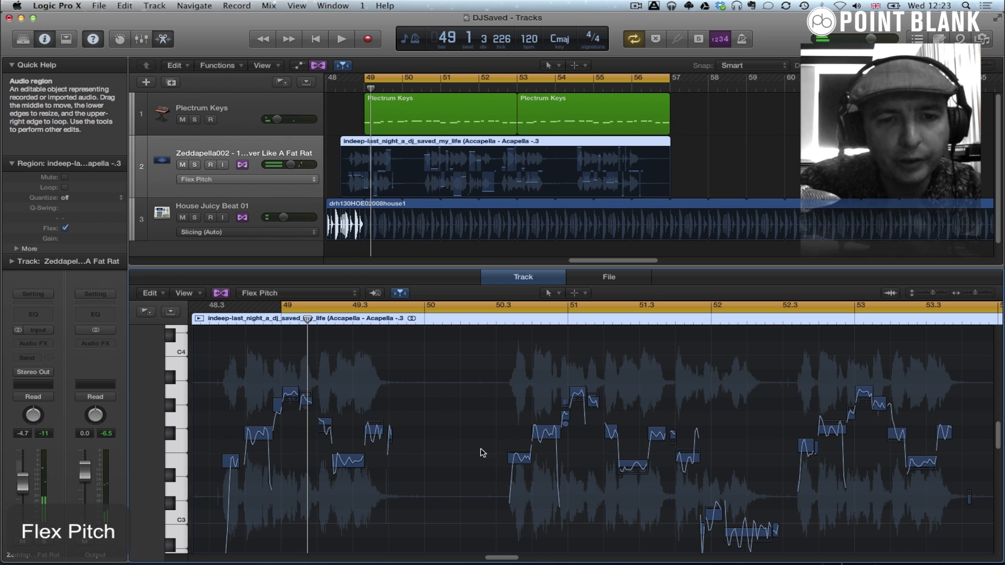
{"action": "left_click", "coordinate": [345, 462]}
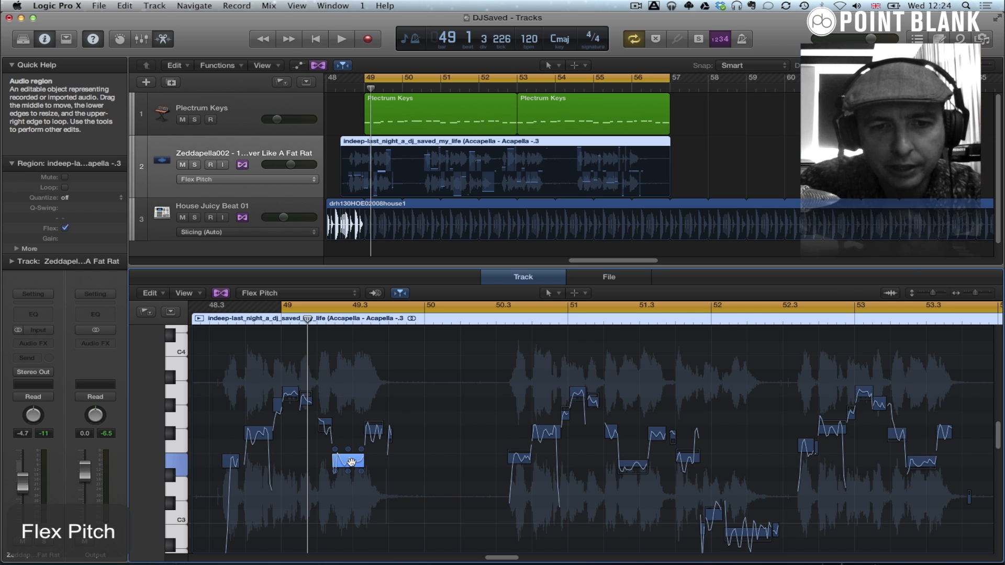
{"action": "left_click", "coordinate": [351, 462]}
{"action": "left_click_drag", "start_coordinate": [351, 461], "coordinate": [348, 434]}
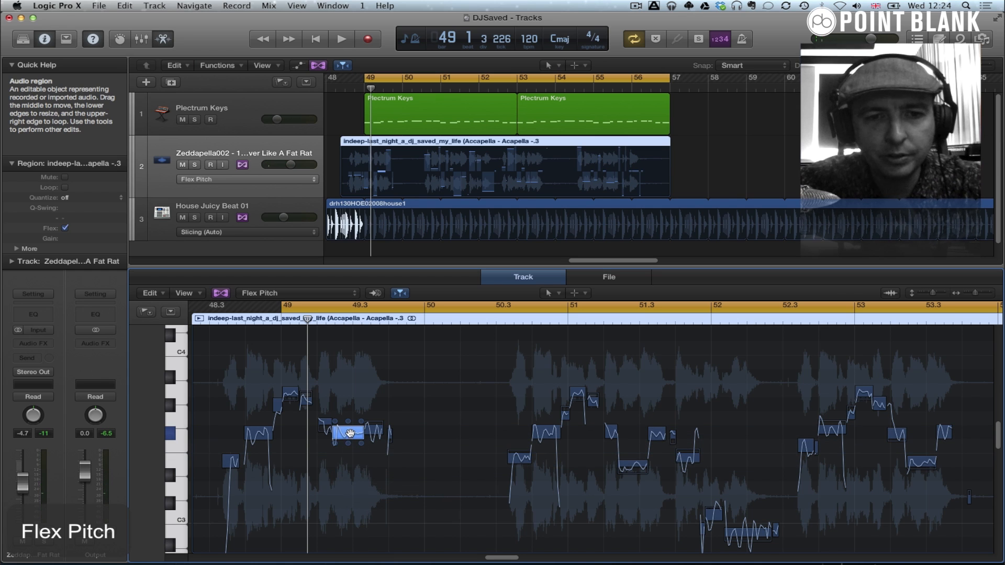
{"action": "key", "text": "space"}
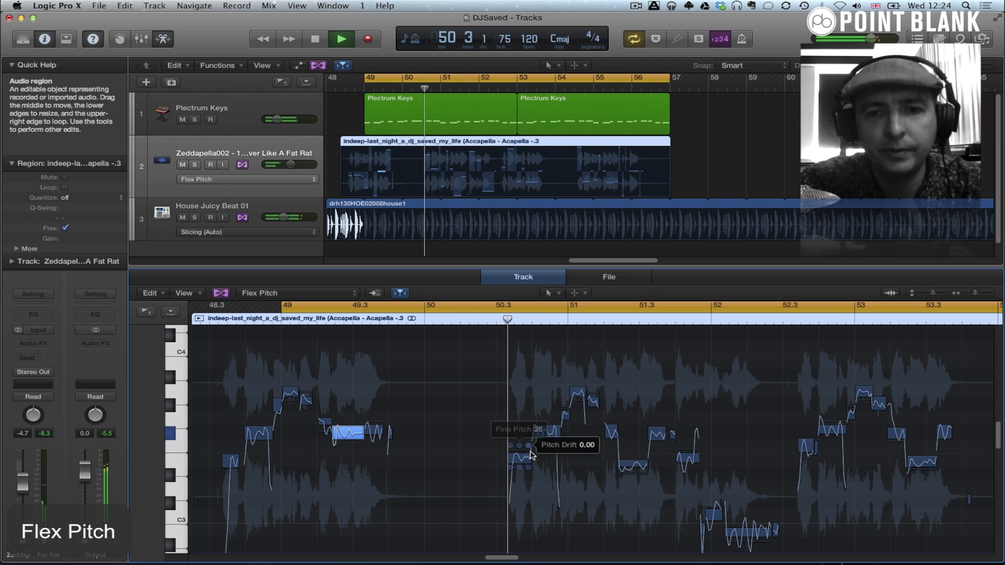
{"action": "key", "text": "space"}
- Raise the acapella note just after 50.3 by about four semitones and play the phrase
{"action": "left_click_drag", "start_coordinate": [517, 459], "coordinate": [513, 385]}
{"action": "key", "text": "space"}
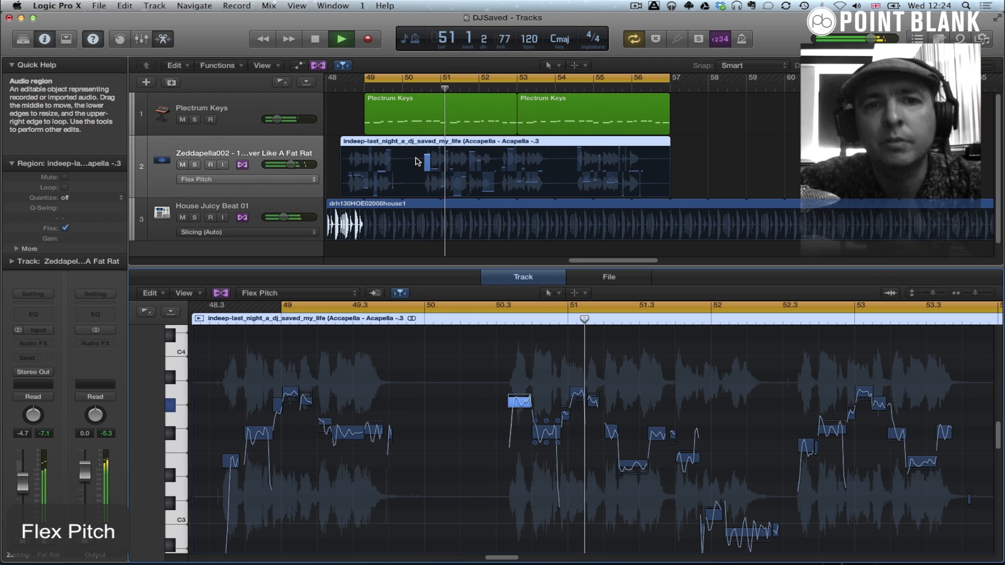
{"action": "key", "text": "space"}
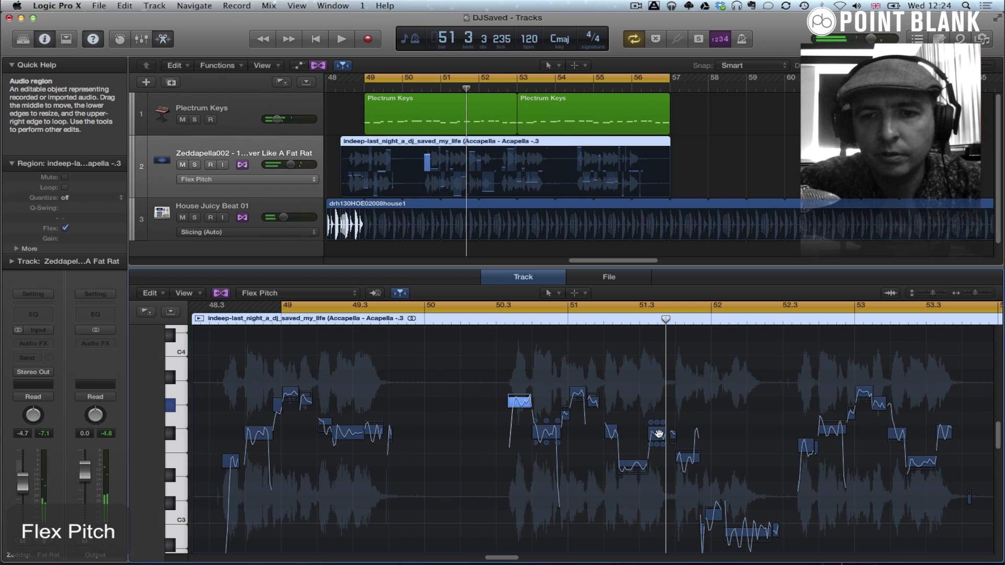
- Raise the acapella note just after 51.3 by about five semitones and play it with the cycle starting at bar 51
{"action": "left_click_drag", "start_coordinate": [658, 433], "coordinate": [654, 363]}
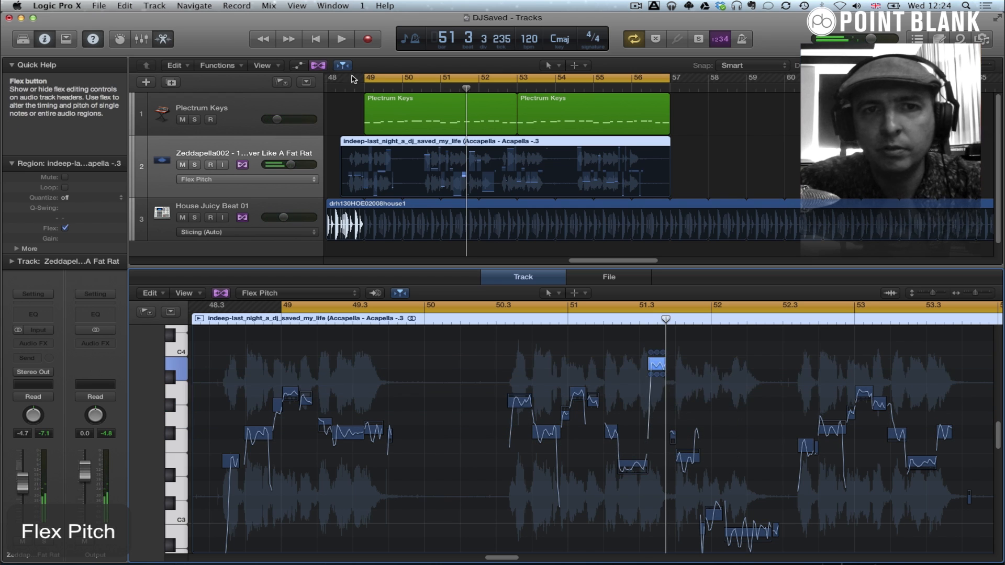
{"action": "left_click_drag", "start_coordinate": [363, 78], "coordinate": [445, 78]}
{"action": "key", "text": "space"}
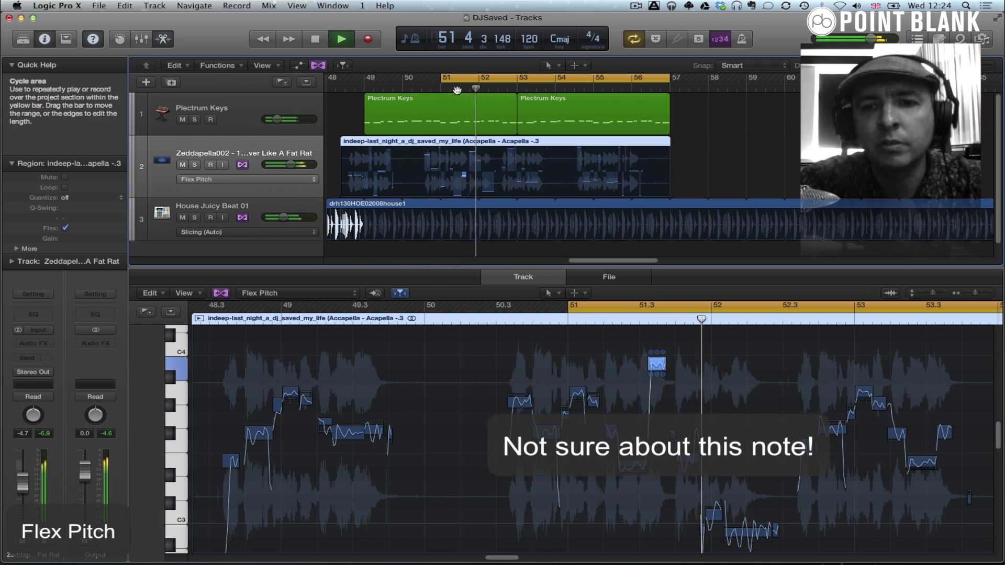
{"action": "key", "text": "space"}
{"action": "key", "text": "space"}
- Raise the long low acapella note just after bar 52 by about one semitone and listen to the phrase
{"action": "mouse_move", "coordinate": [747, 533]}
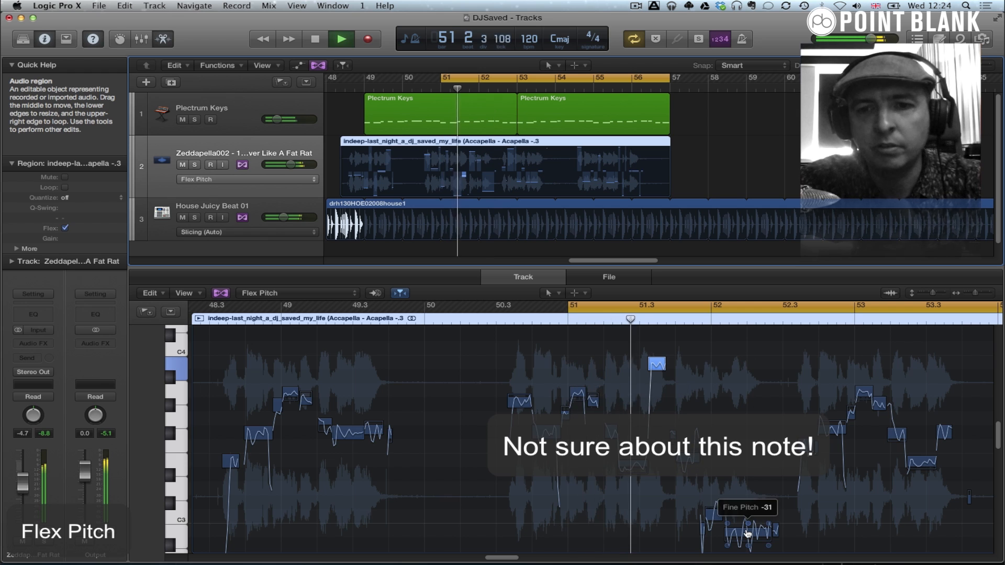
{"action": "key", "text": "space"}
{"action": "left_click_drag", "start_coordinate": [748, 523], "coordinate": [747, 506]}
{"action": "key", "text": "space"}
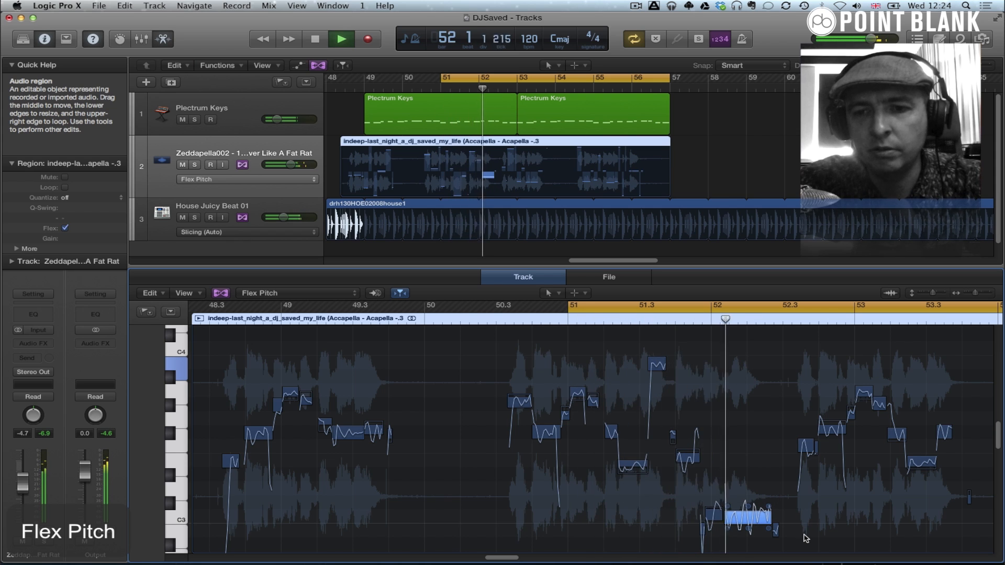
{"action": "key", "text": "space"}
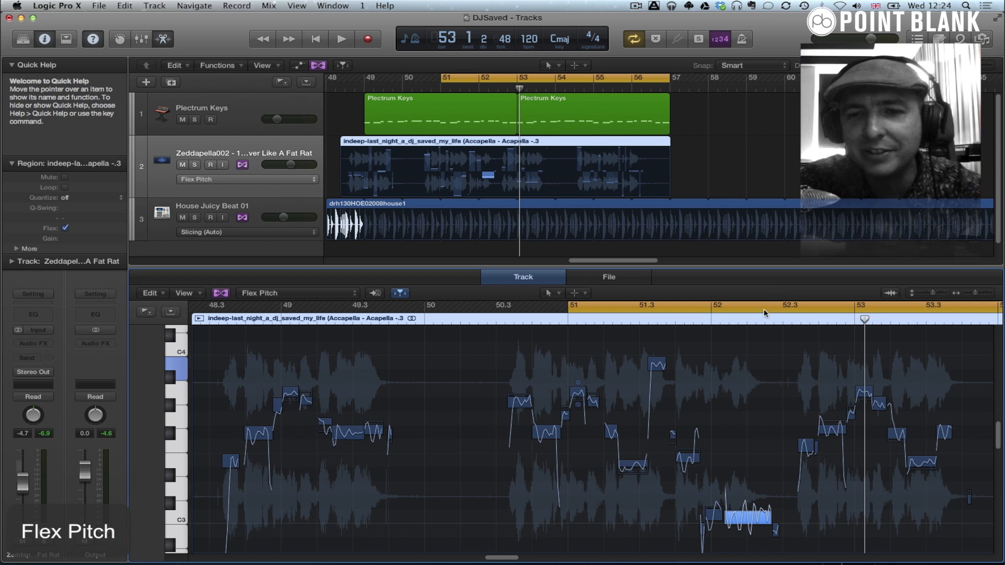
{"action": "left_click", "coordinate": [763, 421]}
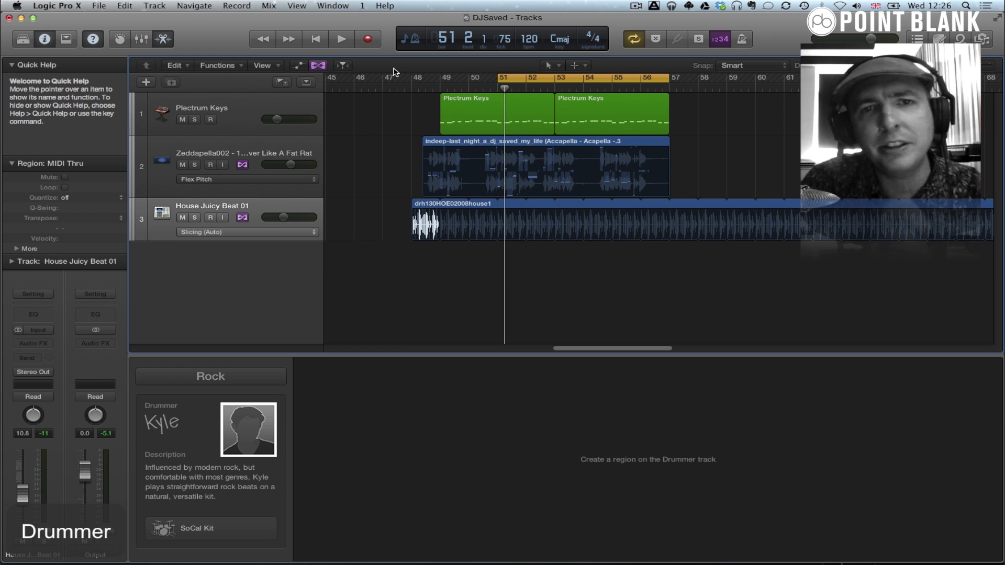
- Create a new Drummer track routed to Output 1 + 2
{"action": "left_click", "coordinate": [146, 82]}
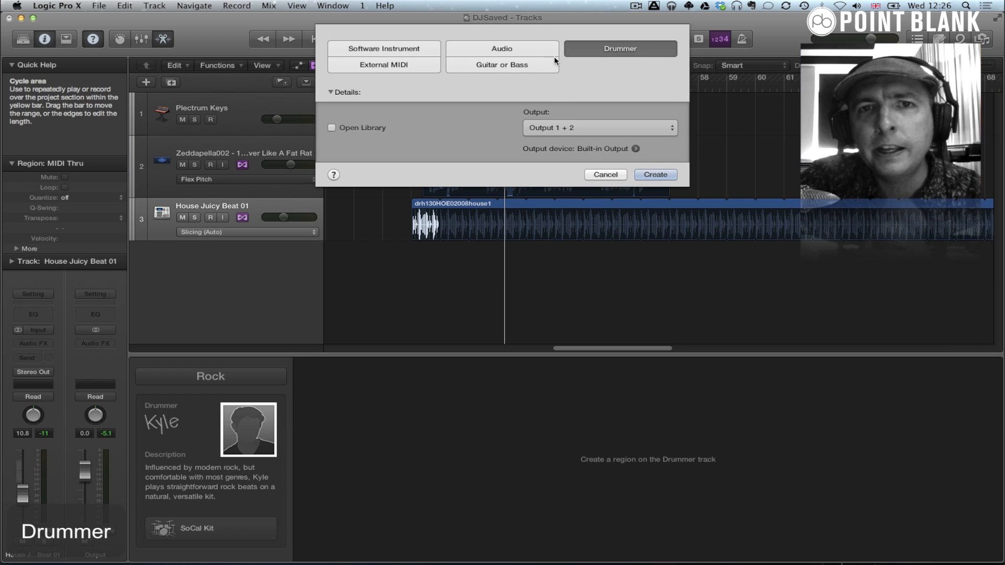
{"action": "left_click", "coordinate": [536, 51]}
{"action": "left_click", "coordinate": [594, 49]}
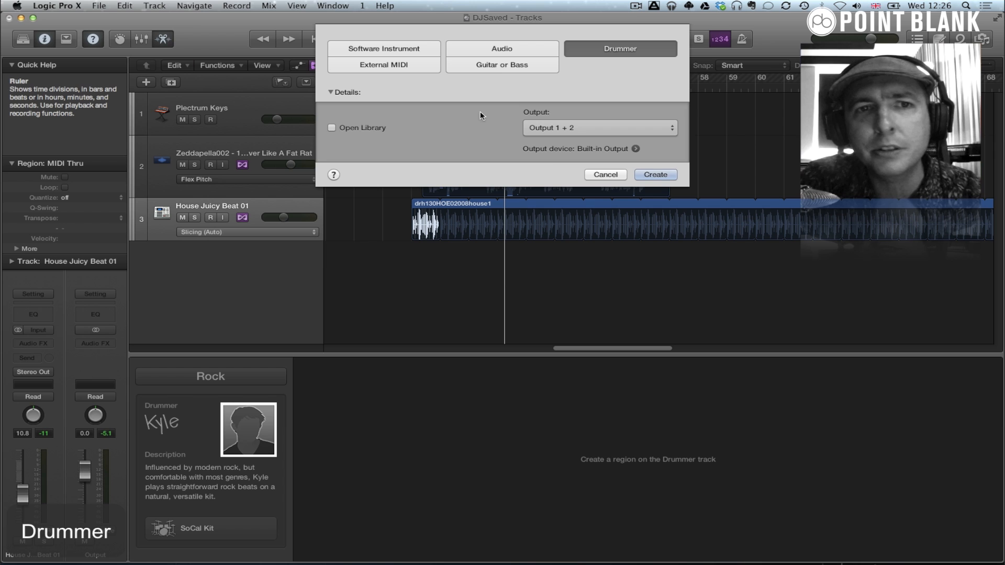
{"action": "left_click", "coordinate": [645, 177]}
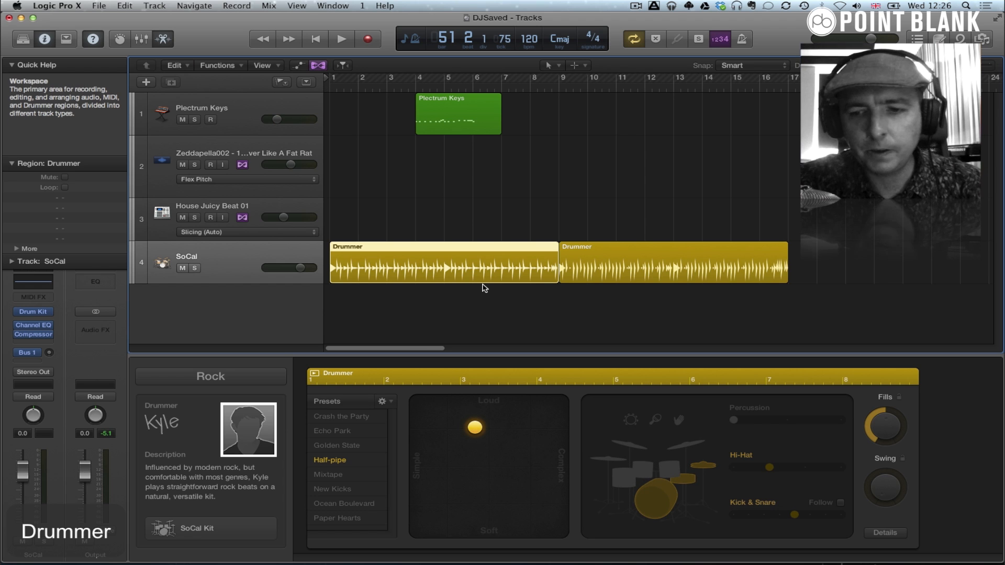
- Move the cycle start back to about bar 50 during playback and mute the House Juicy Beat 01 track
{"action": "left_click", "coordinate": [613, 178]}
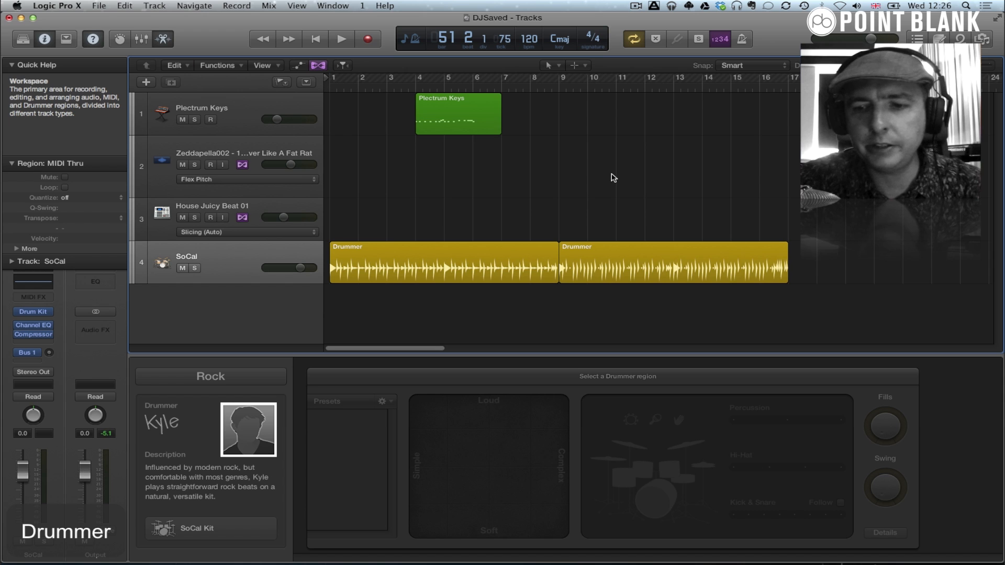
{"action": "key", "text": "z"}
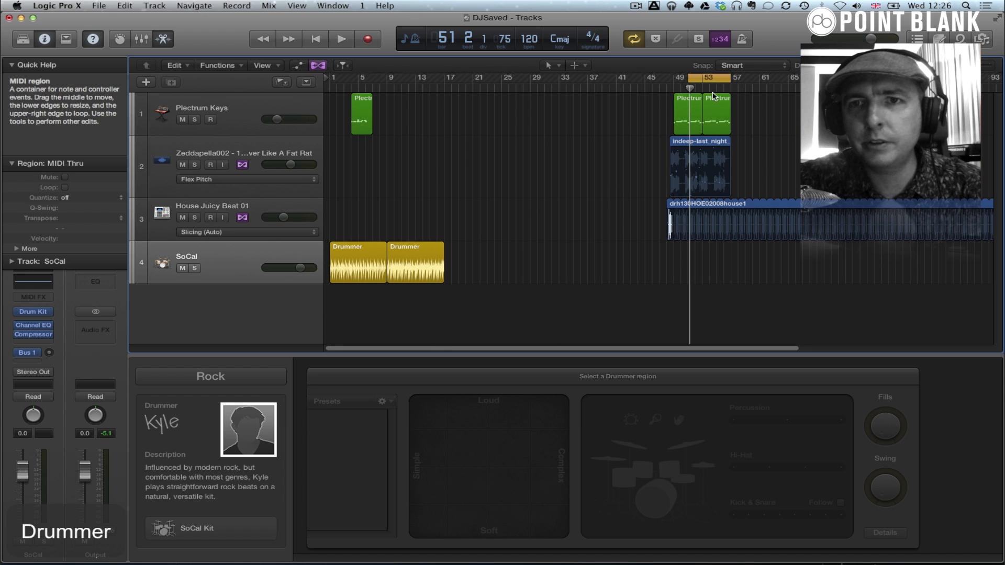
{"action": "left_click", "coordinate": [697, 78]}
{"action": "key", "text": "space"}
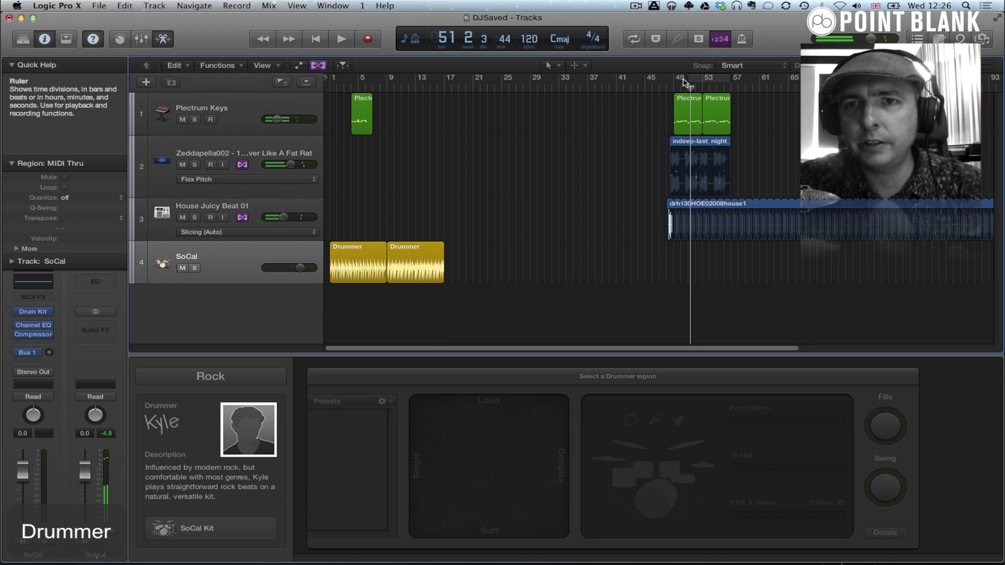
{"action": "left_click", "coordinate": [684, 83]}
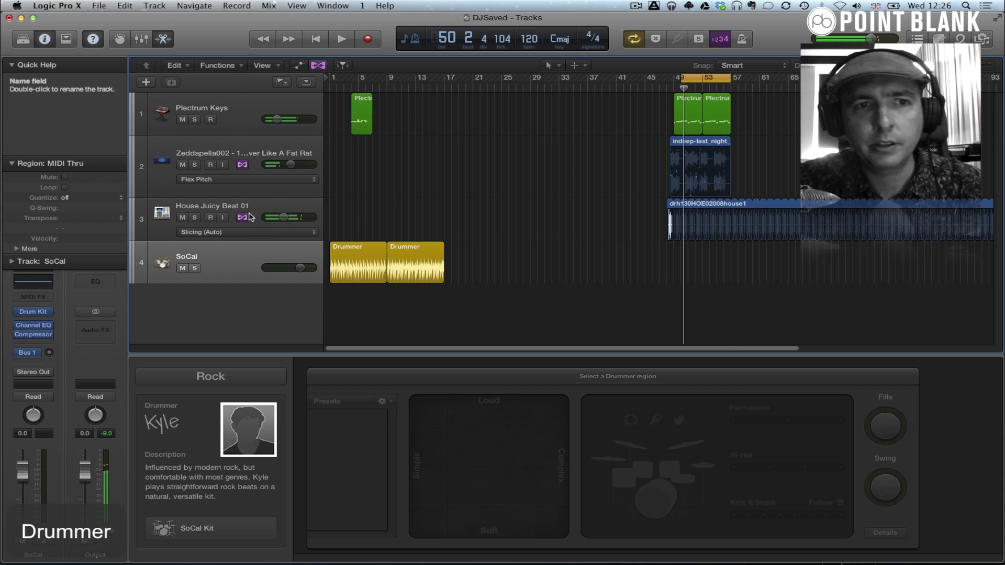
{"action": "left_click", "coordinate": [182, 217]}
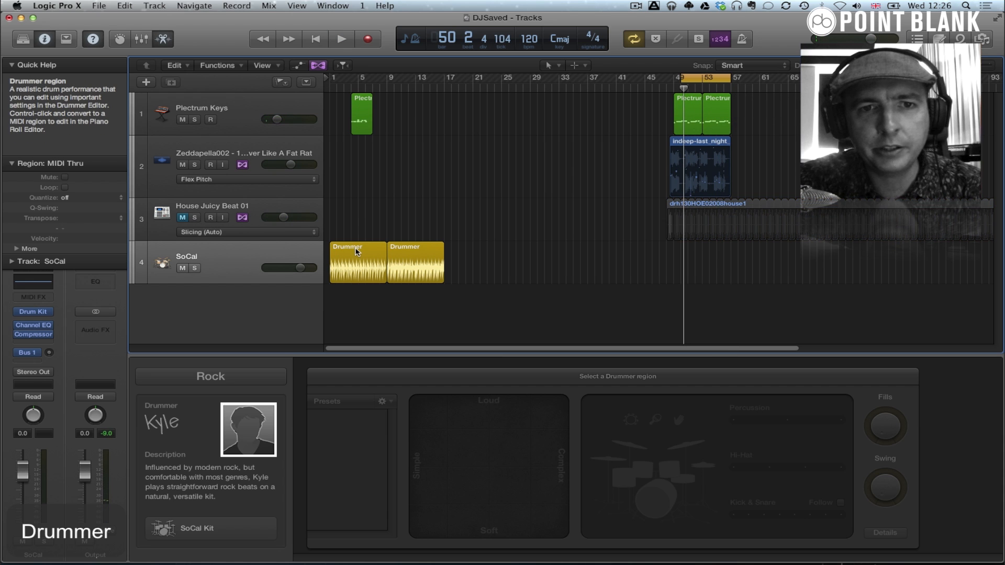
- Move both Drummer regions to begin at bar 49 and extend the cycle range back to bar 49 during playback
{"action": "left_click", "coordinate": [356, 252]}
{"action": "left_click", "coordinate": [413, 244], "text": "shift"}
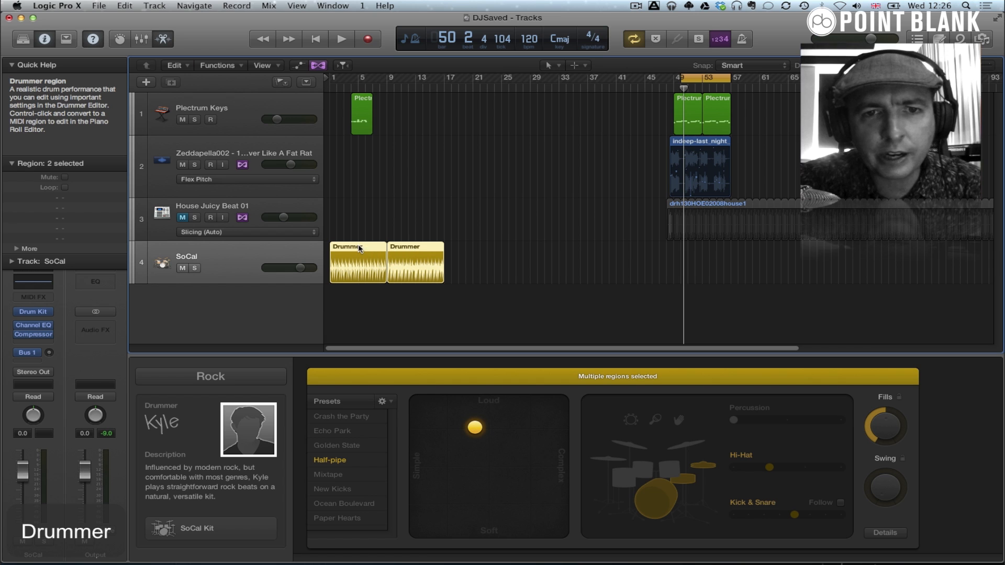
{"action": "left_click_drag", "start_coordinate": [359, 247], "coordinate": [703, 270]}
{"action": "key", "text": "space"}
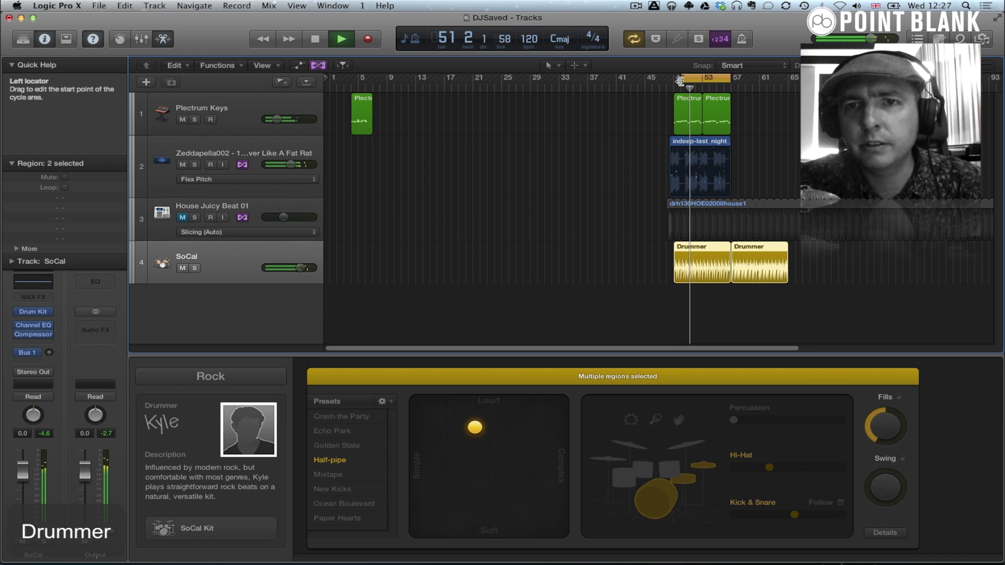
{"action": "left_click_drag", "start_coordinate": [679, 80], "coordinate": [673, 80]}
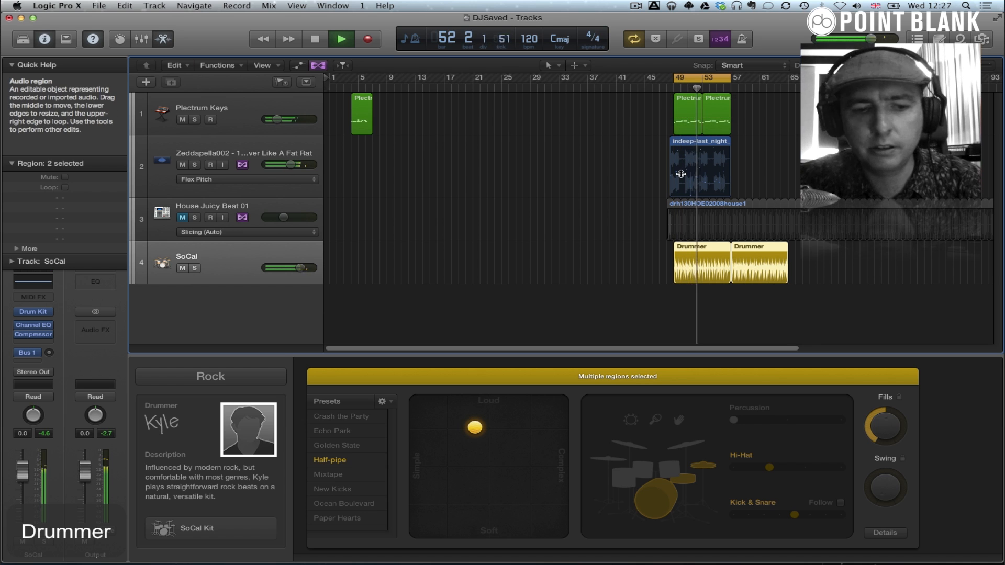
- Shift both Drummer regions' X/Y pad puck towards a louder, more complex performance
{"action": "key", "text": "super+Right"}
{"action": "key", "text": "super+Right"}
{"action": "key", "text": "super+Right"}
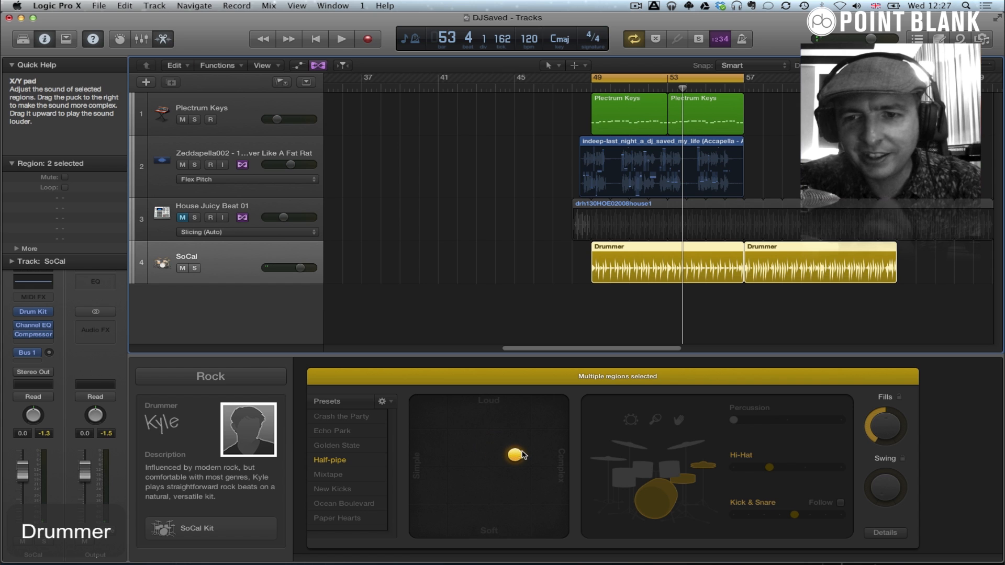
{"action": "left_click_drag", "start_coordinate": [518, 460], "coordinate": [518, 413]}
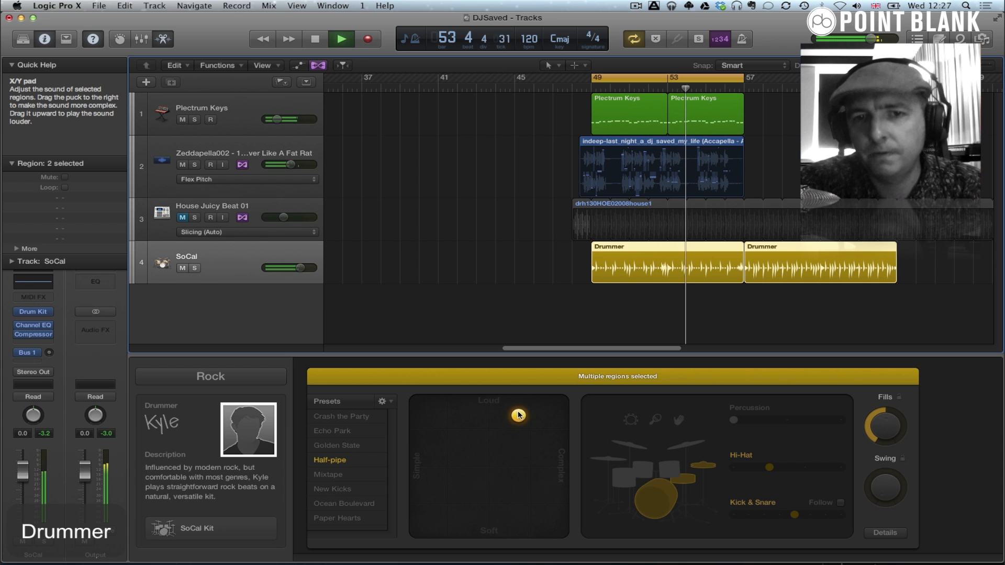
- Set the Hi-Hat and Kick & Snare patterns to their highest variations and increase the Swing, listening during playback
{"action": "left_click_drag", "start_coordinate": [769, 466], "coordinate": [808, 467]}
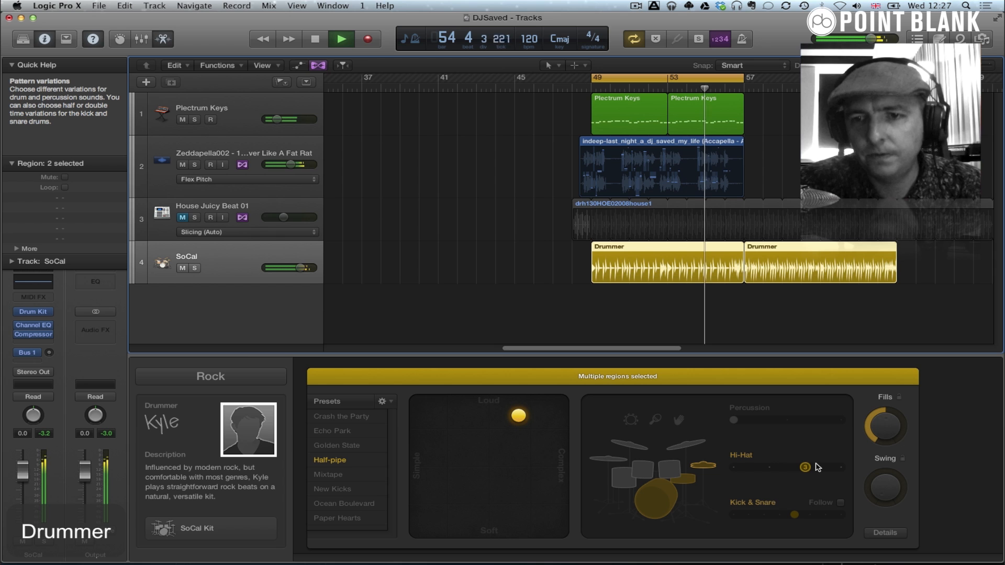
{"action": "left_click_drag", "start_coordinate": [823, 465], "coordinate": [836, 469]}
{"action": "left_click_drag", "start_coordinate": [793, 514], "coordinate": [877, 474]}
{"action": "key", "text": "space"}
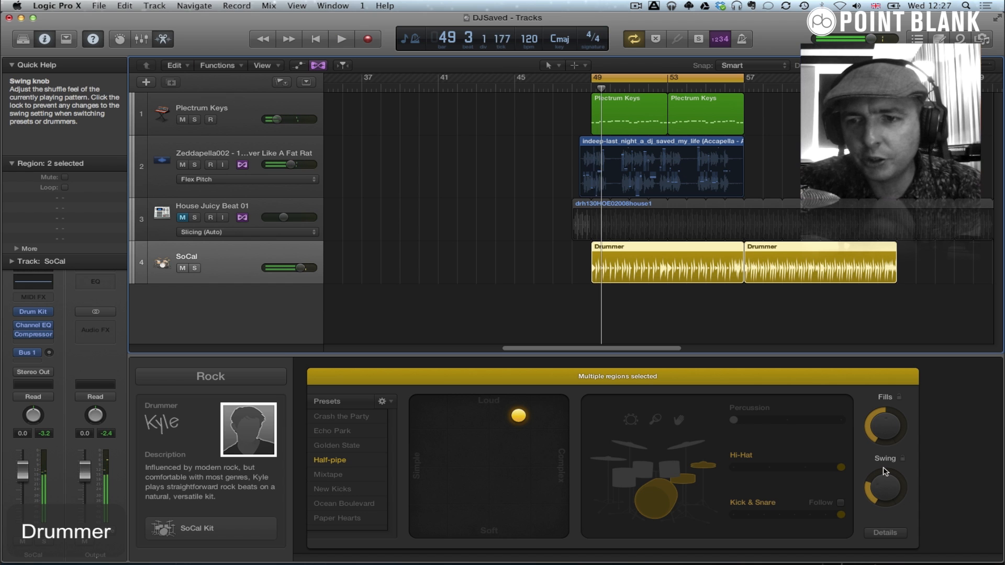
{"action": "key", "text": "space"}
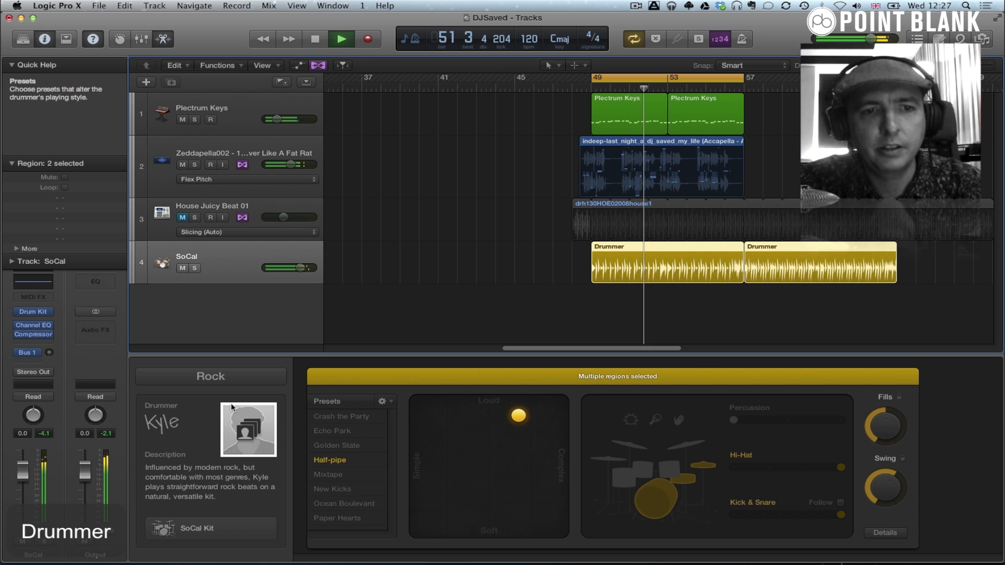
{"action": "key", "text": "space"}
- Switch the drummer genre to Alternative and change the drummer to Aidan, replacing the region settings
{"action": "left_click", "coordinate": [218, 378]}
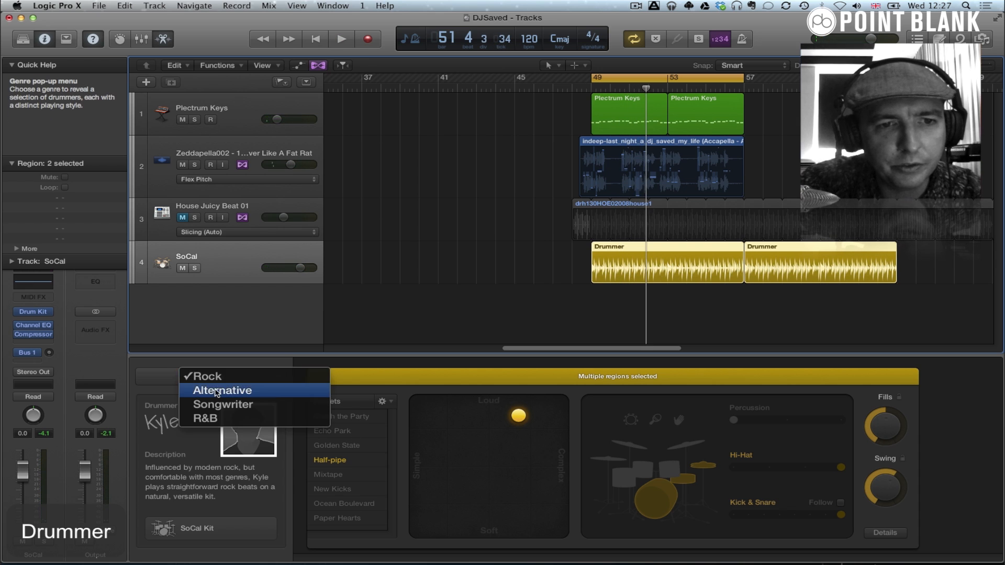
{"action": "left_click", "coordinate": [216, 394]}
{"action": "left_click", "coordinate": [182, 434]}
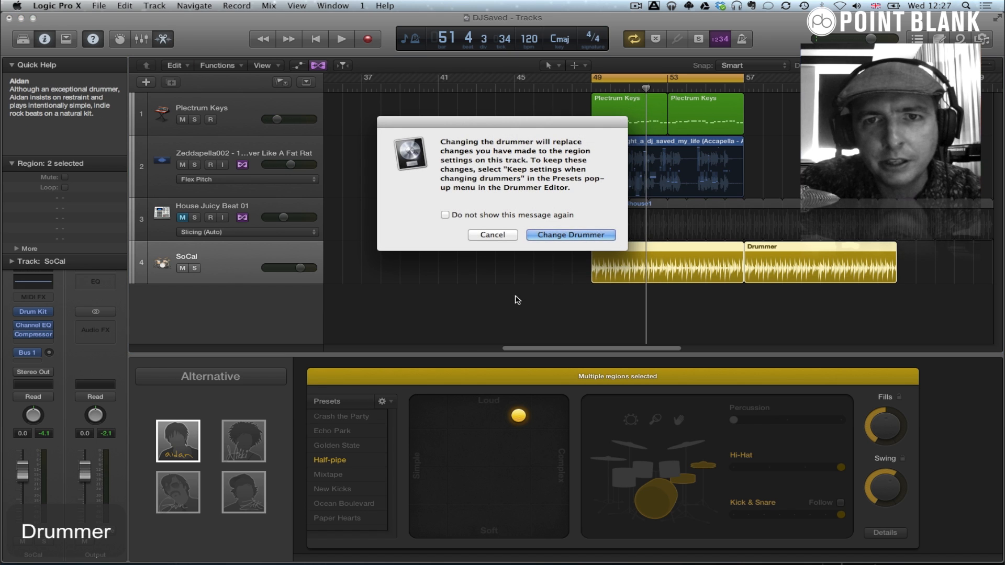
{"action": "left_click", "coordinate": [581, 234]}
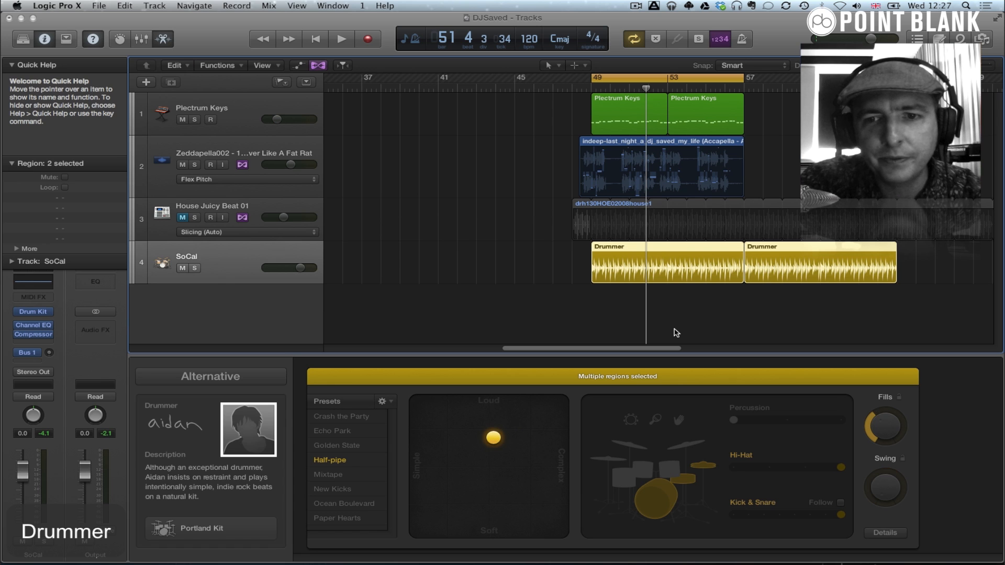
- Keep the Alternative genre and, during playback, set the Hi-Hat pattern to its highest variation and raise the Kick & Snare variation
{"action": "left_click", "coordinate": [214, 377]}
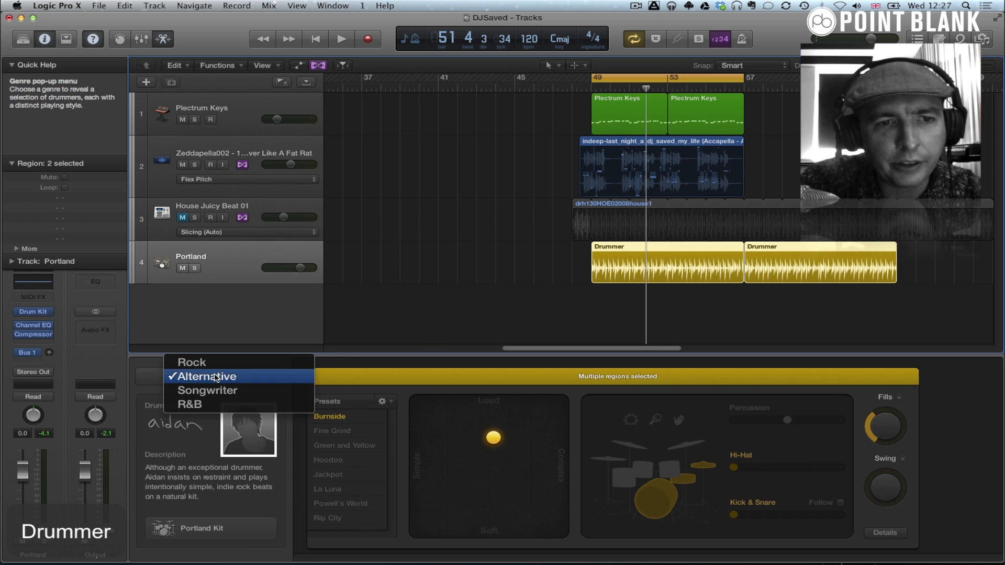
{"action": "left_click", "coordinate": [198, 443]}
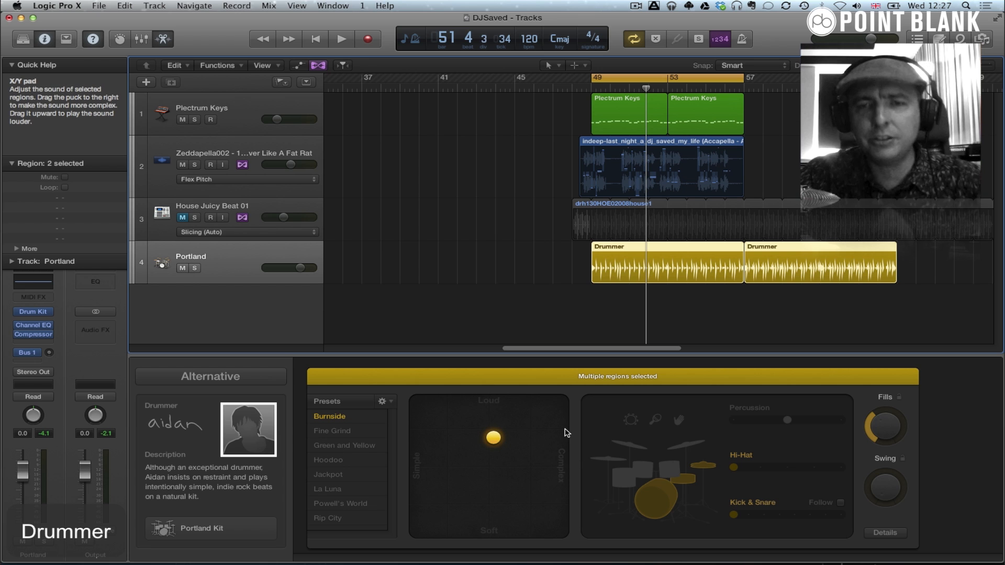
{"action": "key", "text": "space"}
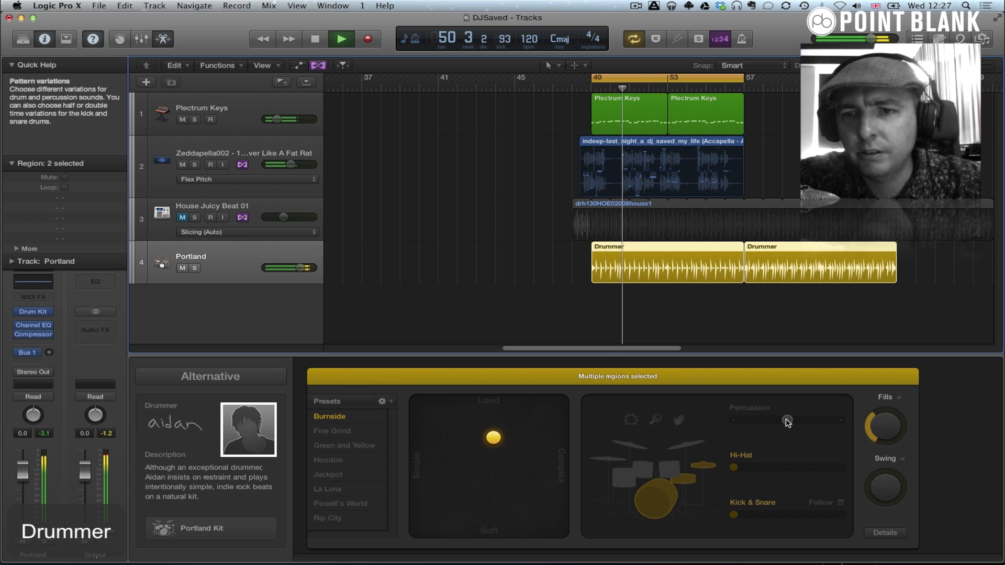
{"action": "left_click_drag", "start_coordinate": [734, 467], "coordinate": [839, 466]}
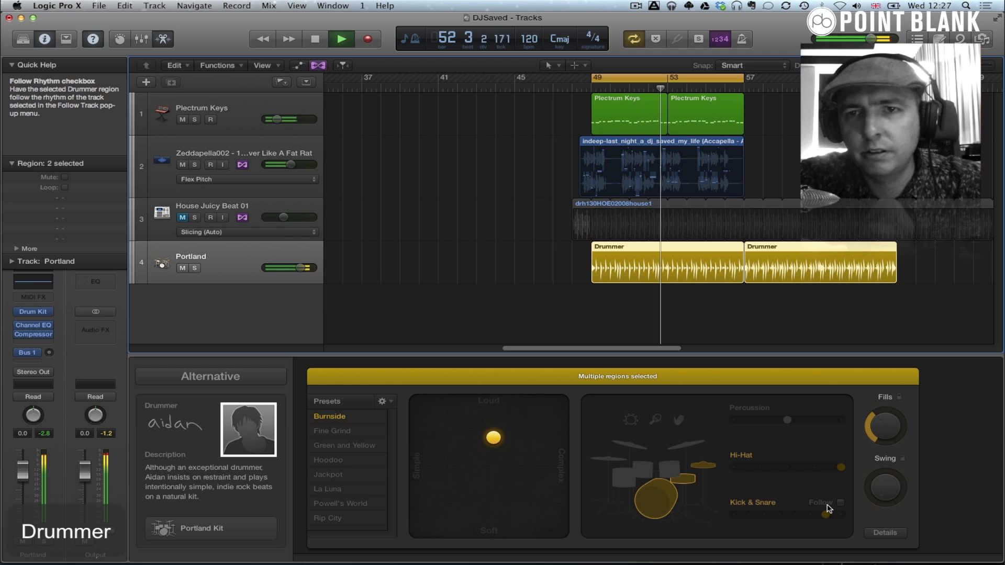
{"action": "key", "text": "space"}
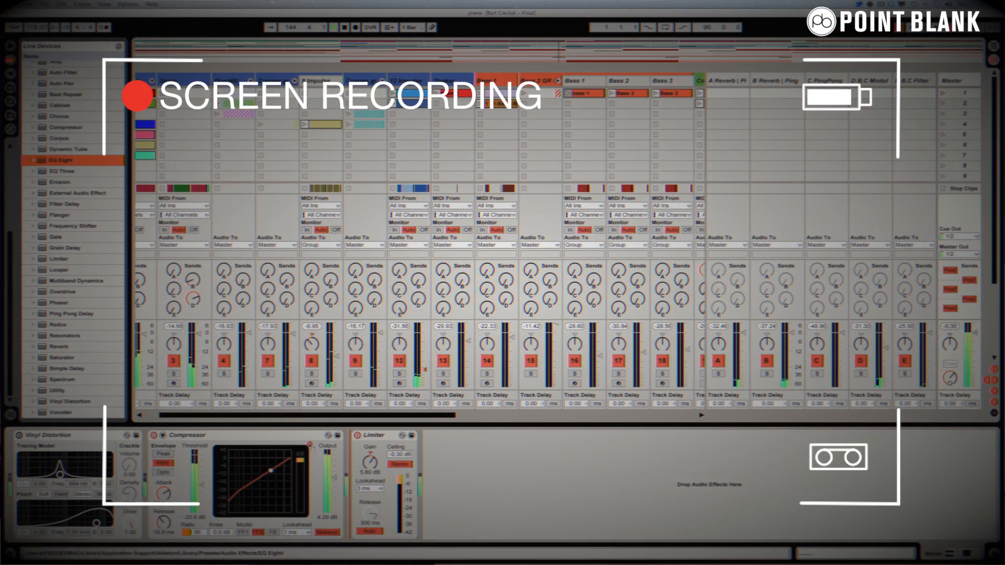
{"action": "left_click_drag", "start_coordinate": [337, 475], "coordinate": [343, 475]}
{"action": "left_click_drag", "start_coordinate": [495, 481], "coordinate": [468, 489]}
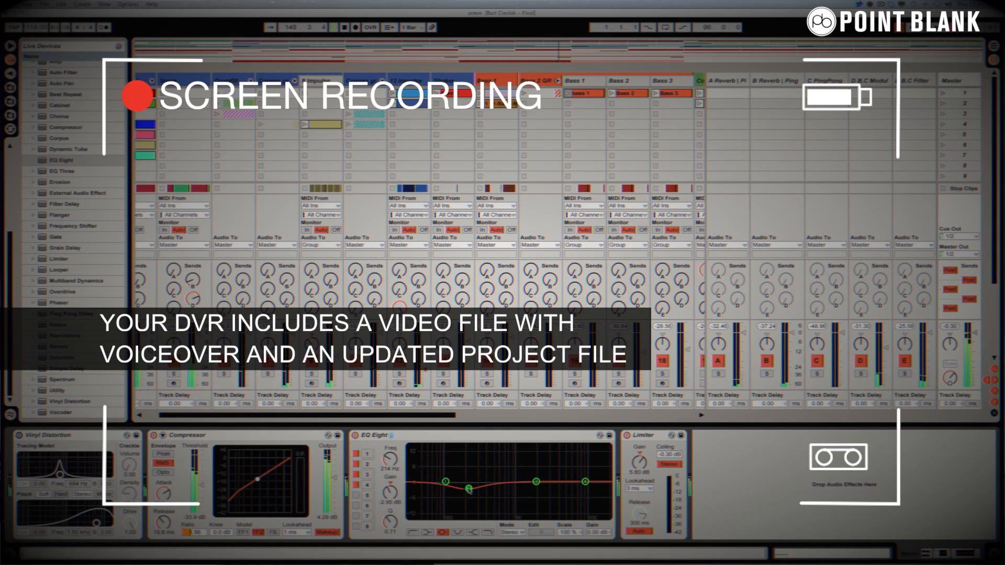